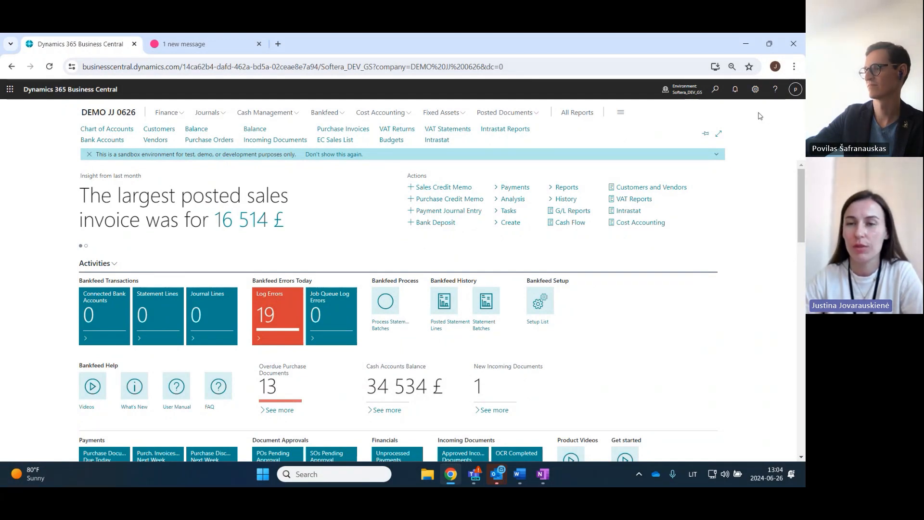
- Find the Extension Marketplace page by searching for "exten marke" and open it
click(715, 90)
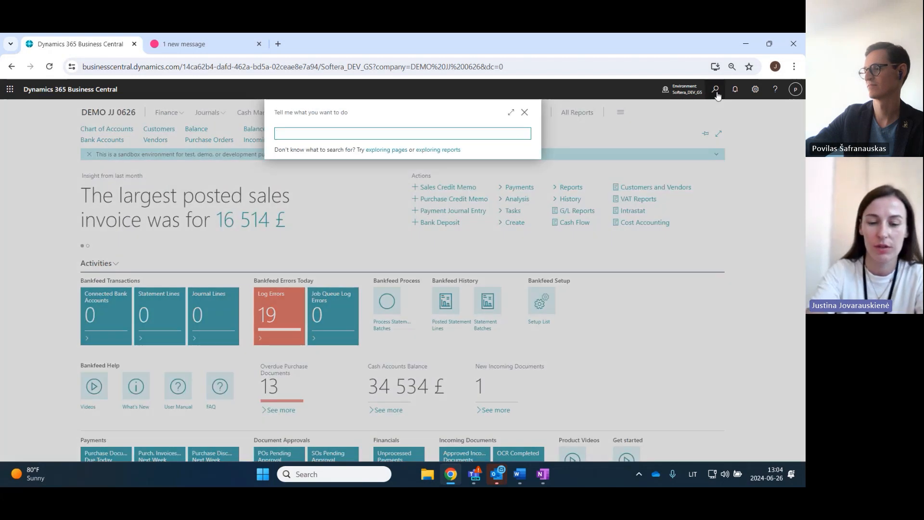
text(m)
key(BackSpace)
text(exte)
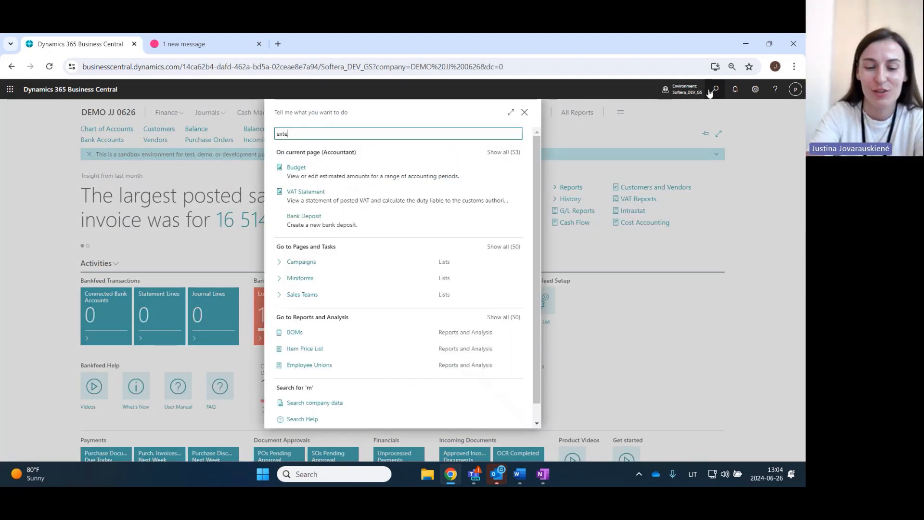
text(n marke)
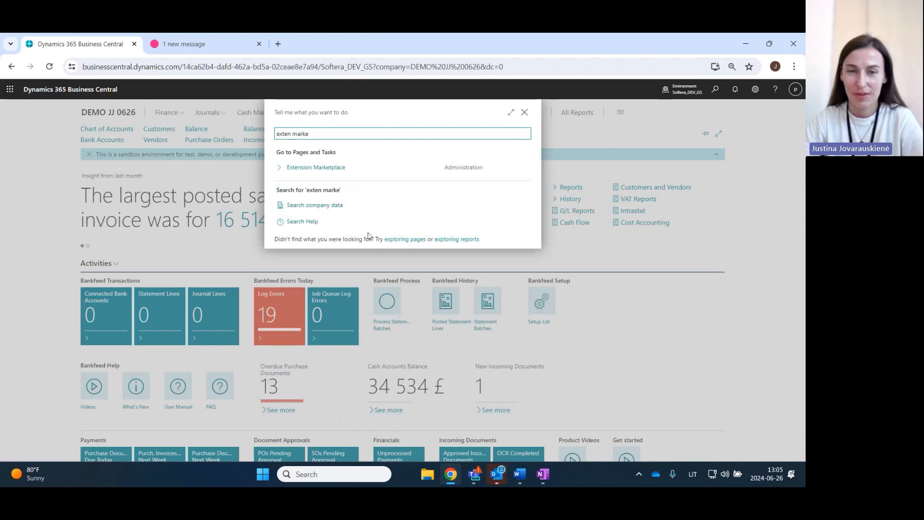
click(319, 169)
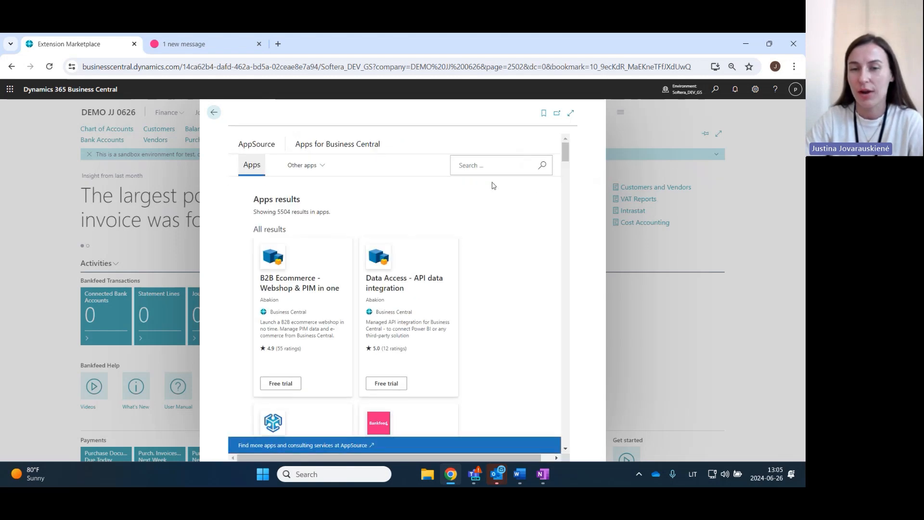
- Search the marketplace apps for "bankfeed"
click(488, 167)
text(bankf)
key(Return)
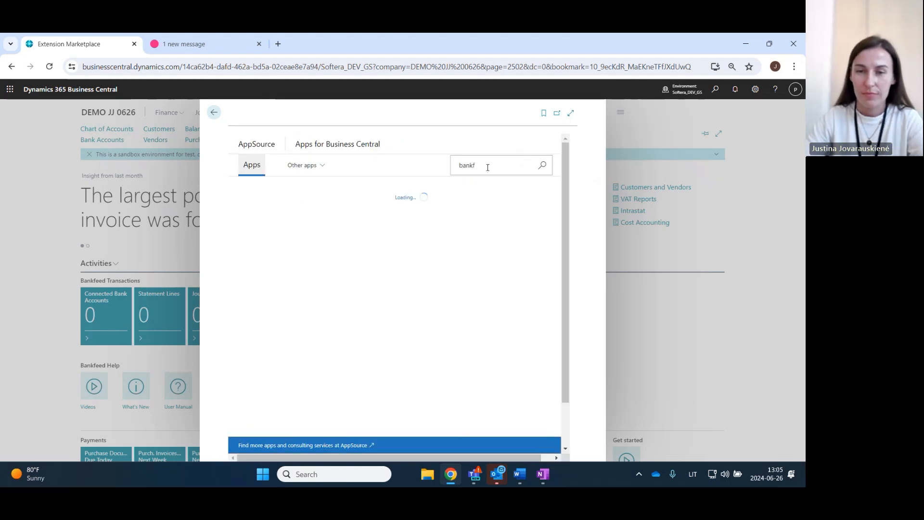
text(eed)
key(Return)
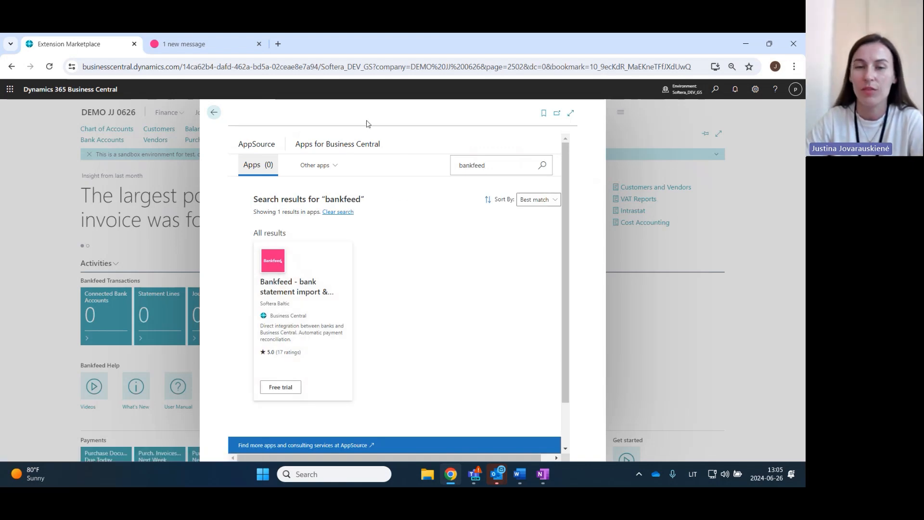
- Close the marketplace and view the Bankfeed website's link to Microsoft AppSource before returning to Business Central
click(214, 114)
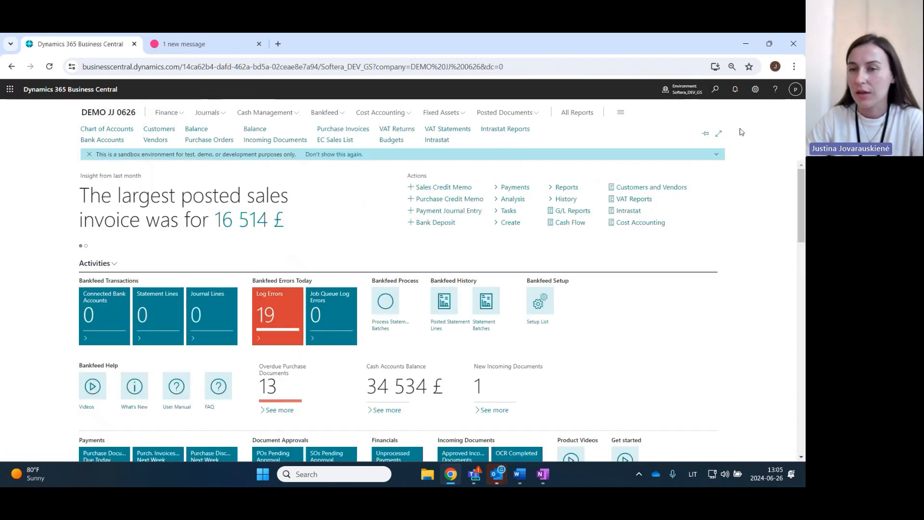
click(197, 44)
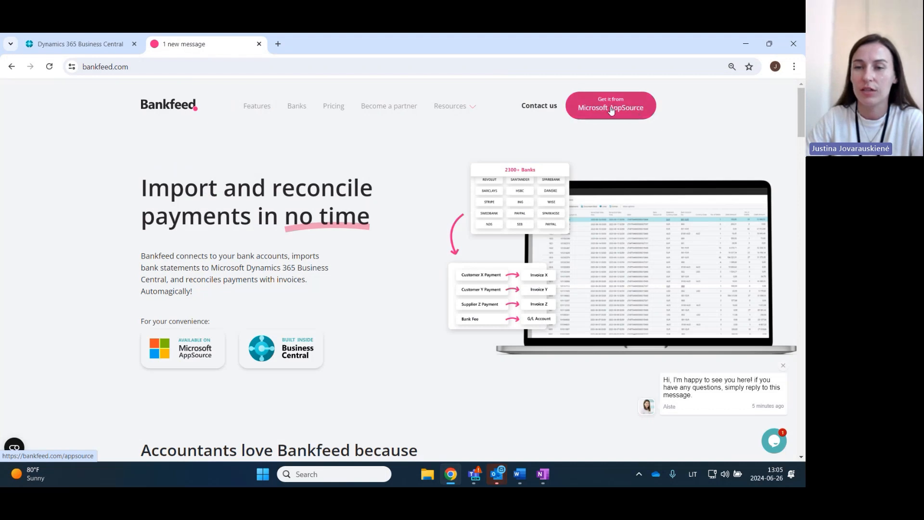
click(61, 42)
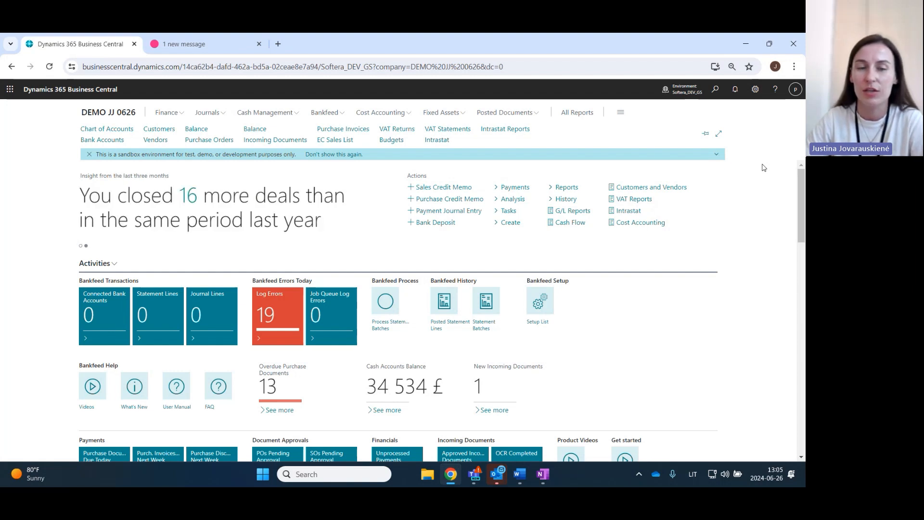
- Open Assisted Setup, filter it by "bankf", start Set up Bankfeed Connection and dismiss its intro video
click(754, 90)
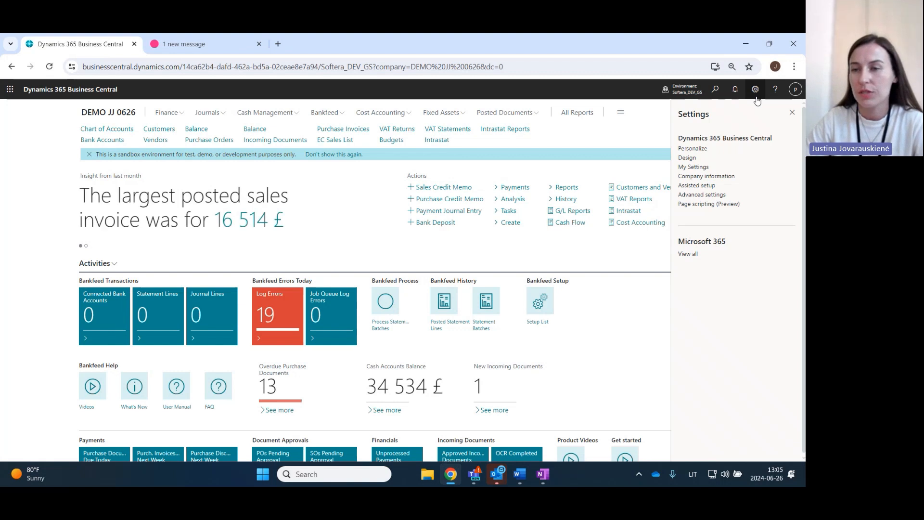
click(694, 187)
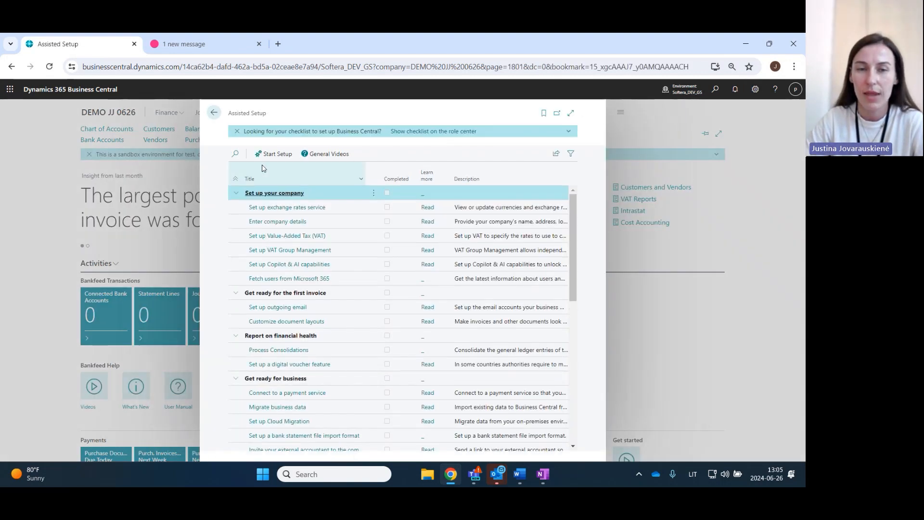
click(235, 154)
text(bank)
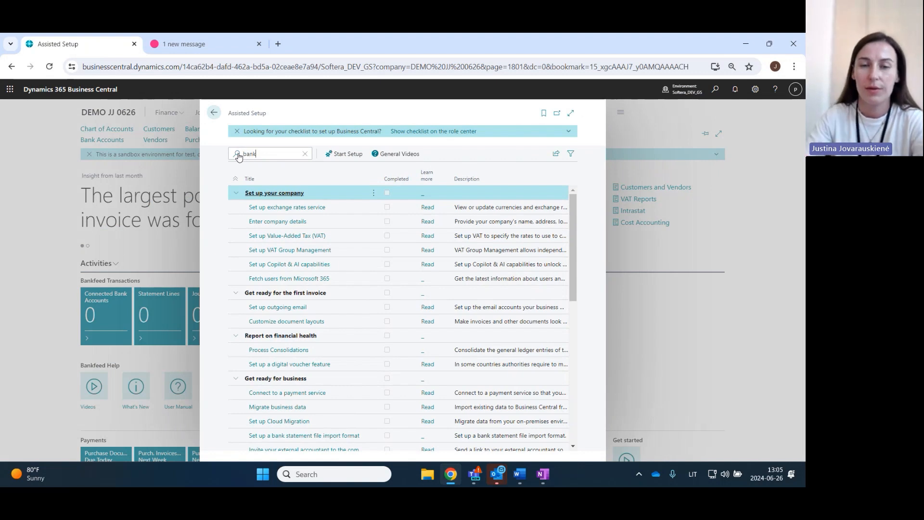
text(f)
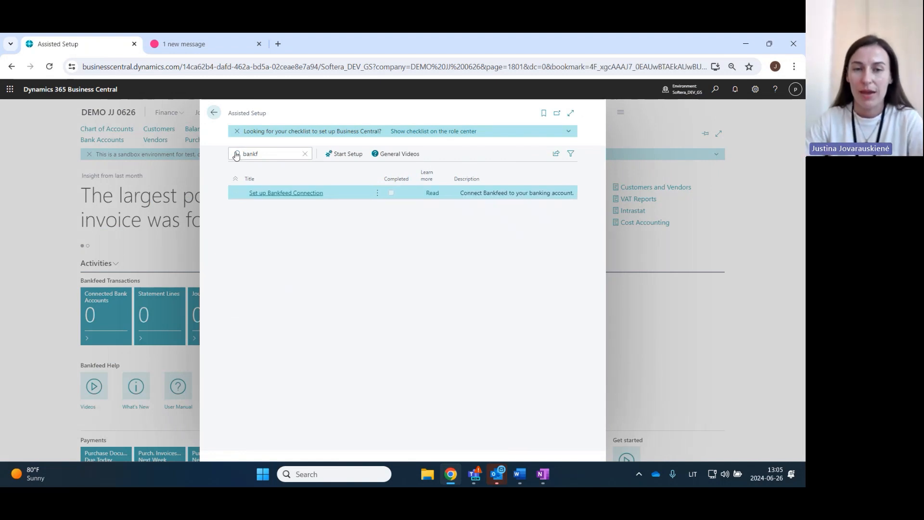
click(278, 195)
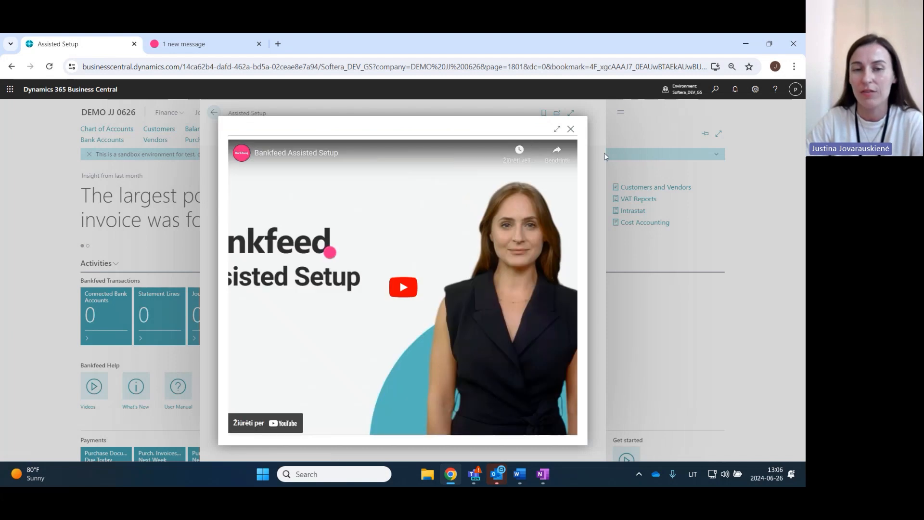
click(570, 130)
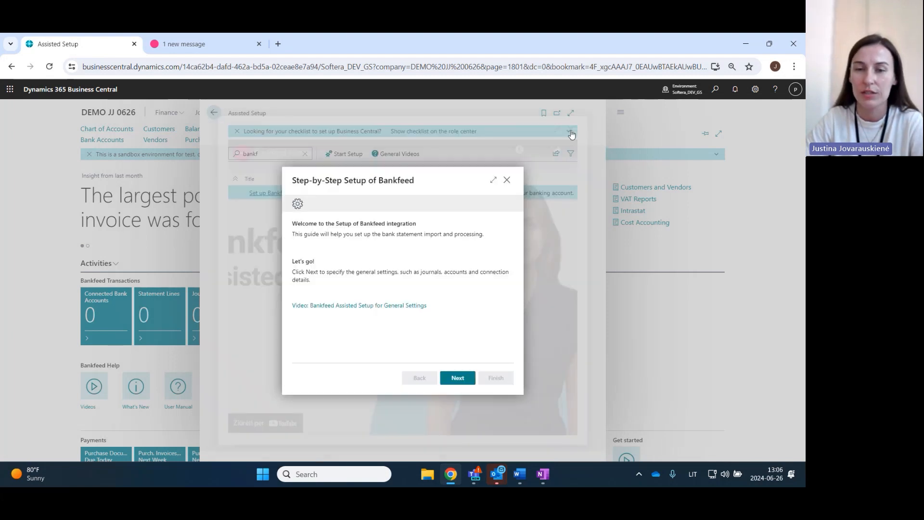
- In the general settings of the Bankfeed setup, choose CASHRCPT as the journal template and continue
click(455, 379)
scroll(466, 289, down, 1)
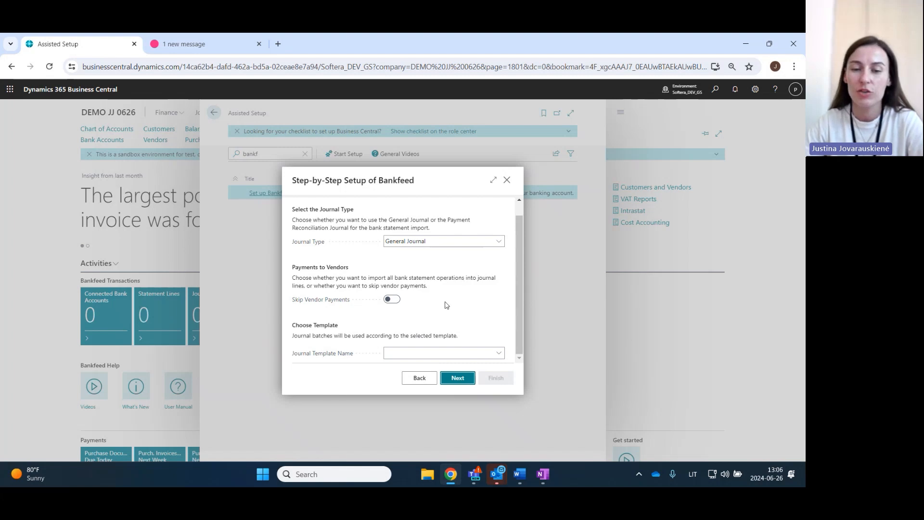
click(443, 349)
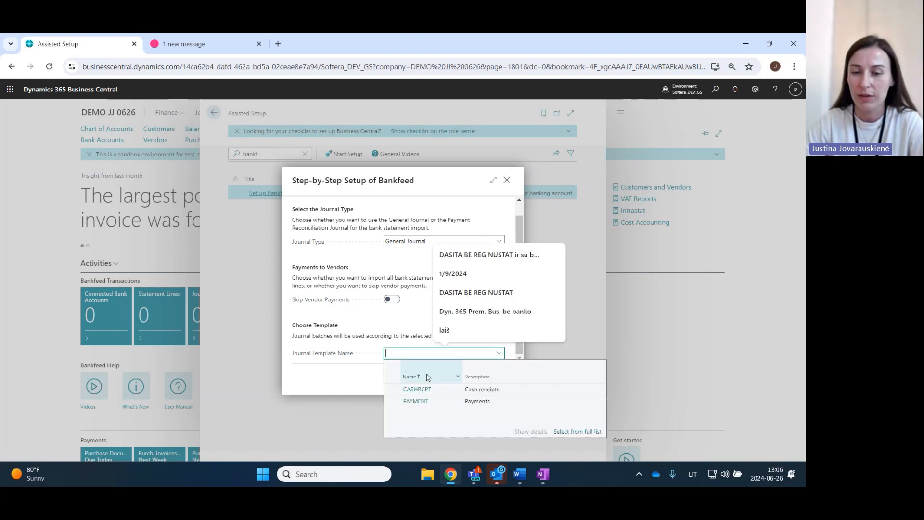
click(467, 388)
click(499, 354)
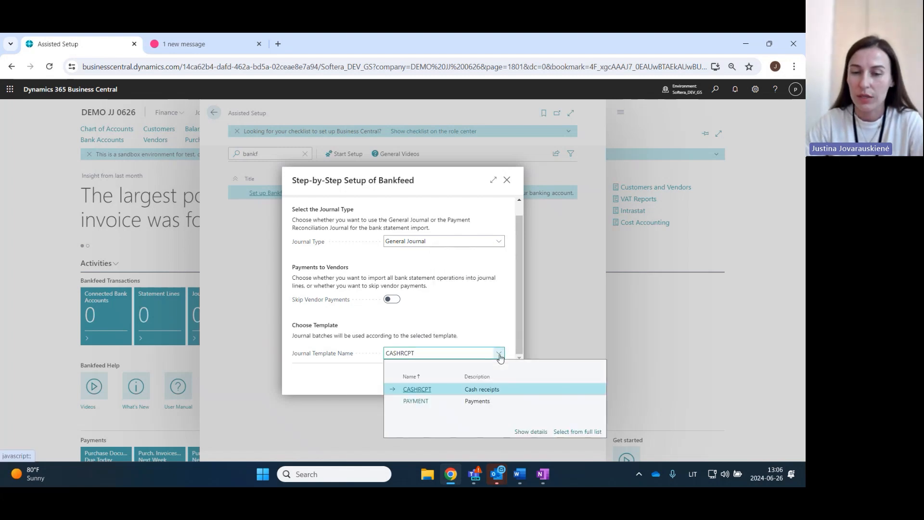
click(488, 388)
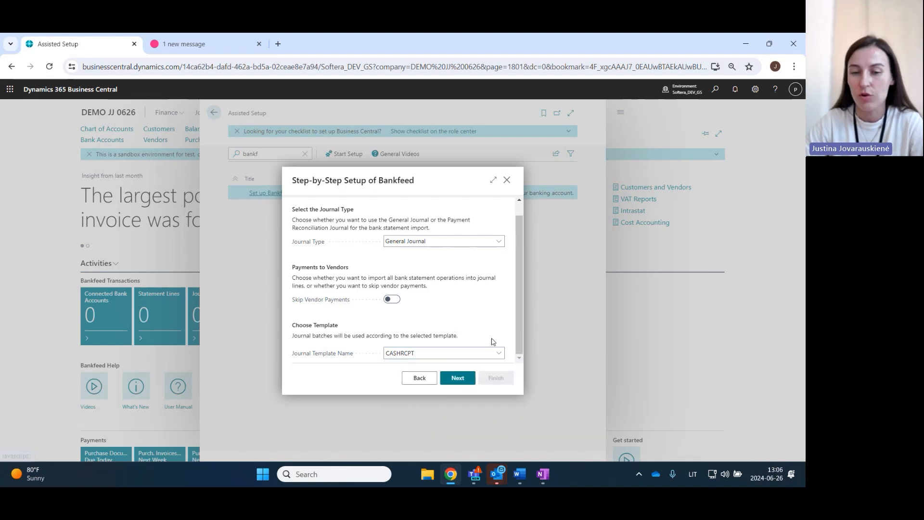
click(458, 378)
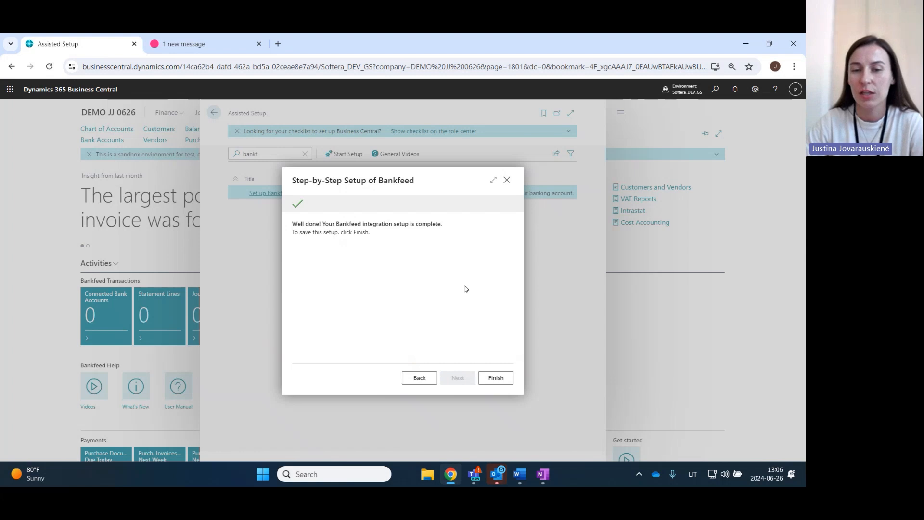
- Finish the Bankfeed integration setup and proceed to the login page of the connection setup
click(496, 378)
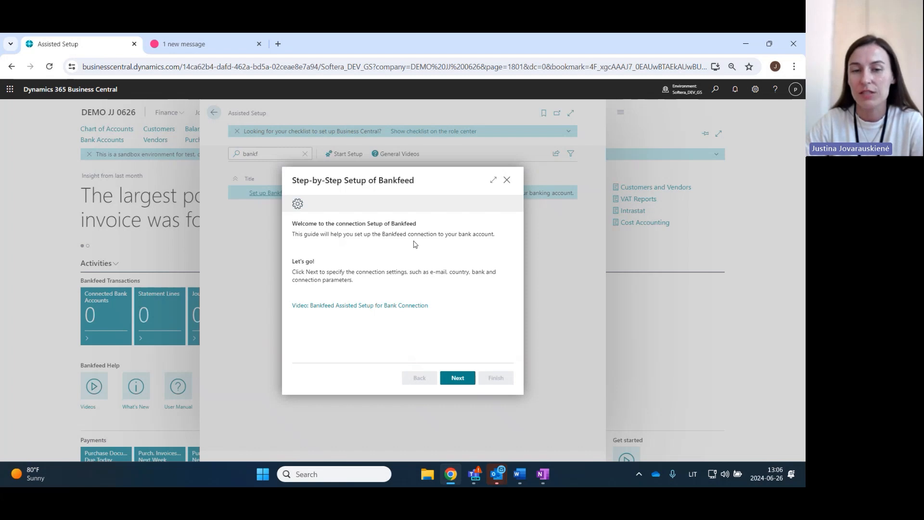
click(458, 384)
click(430, 306)
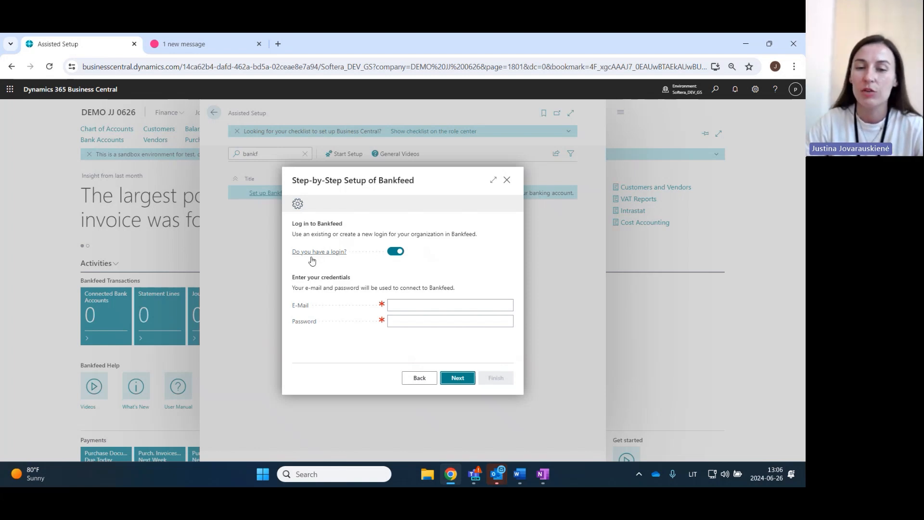
- Switch off the existing-login option to examine the fields required for registering a new account, and switch it back on
click(394, 252)
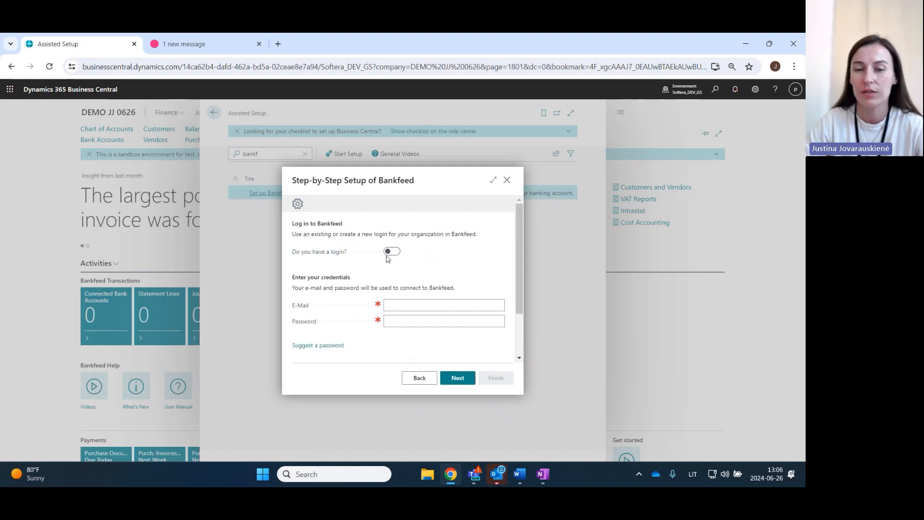
scroll(419, 272, down, 1)
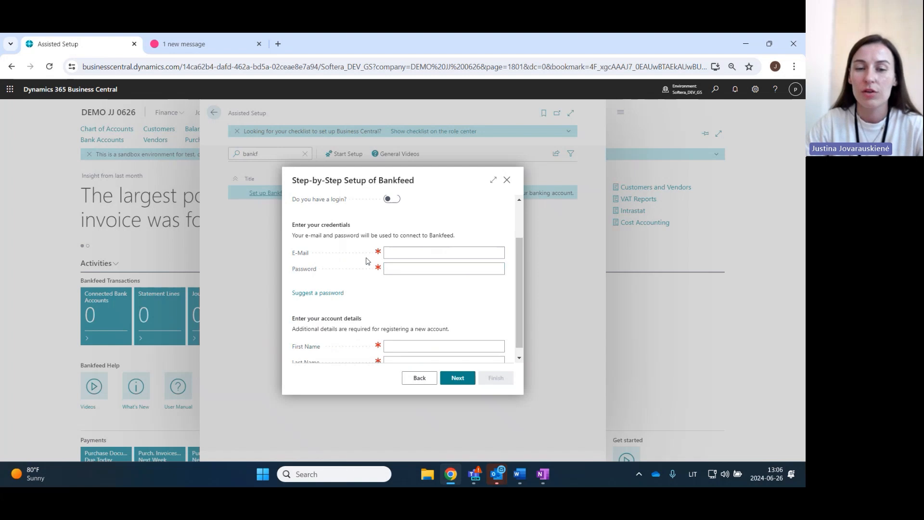
click(417, 265)
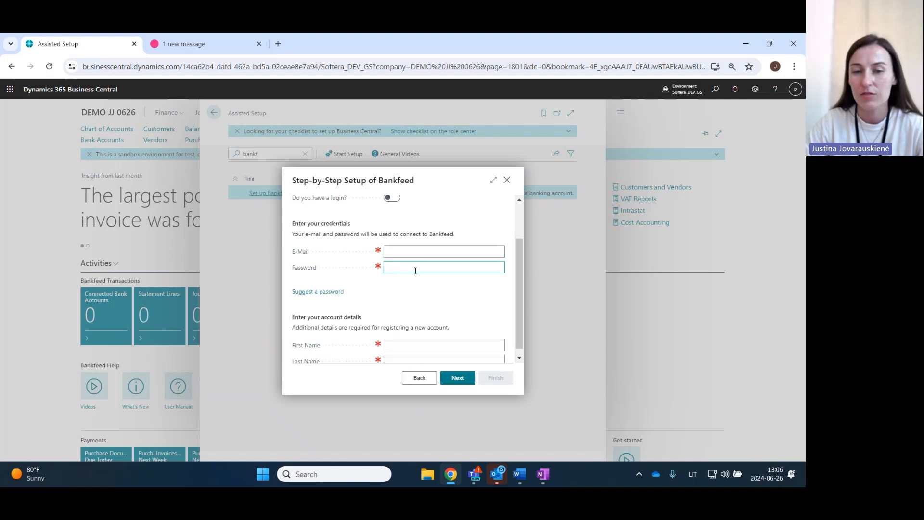
scroll(399, 277, down, 1)
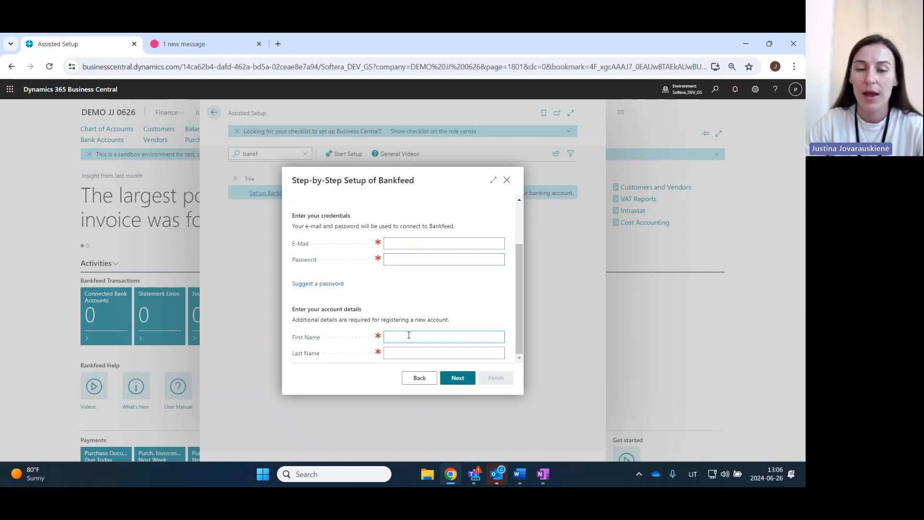
click(403, 352)
scroll(404, 336, up, 1)
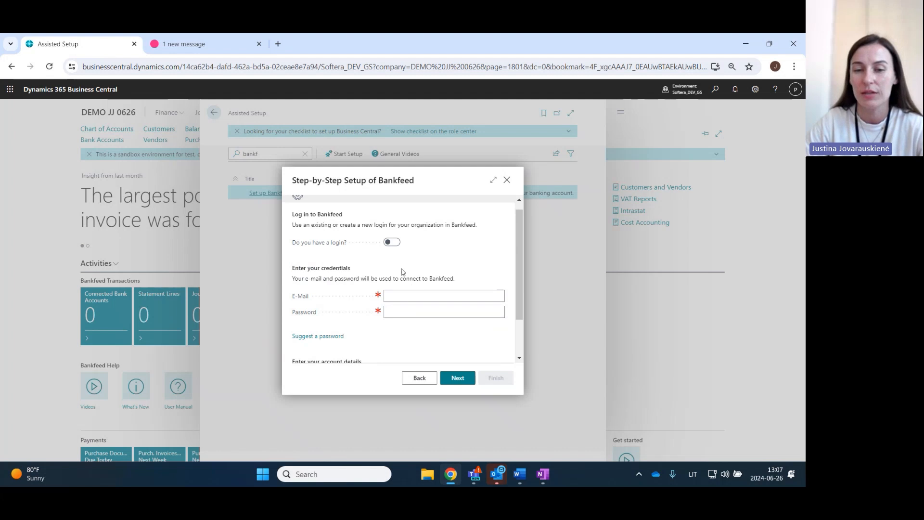
click(392, 242)
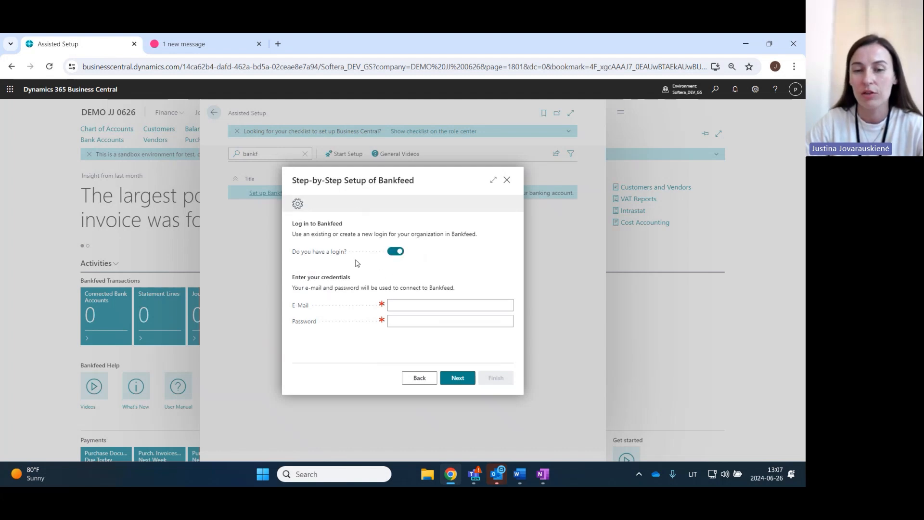
- Log in to Bankfeed by pasting the account e-mail and the account password, and continue to the new company details
key(alt+Tab)
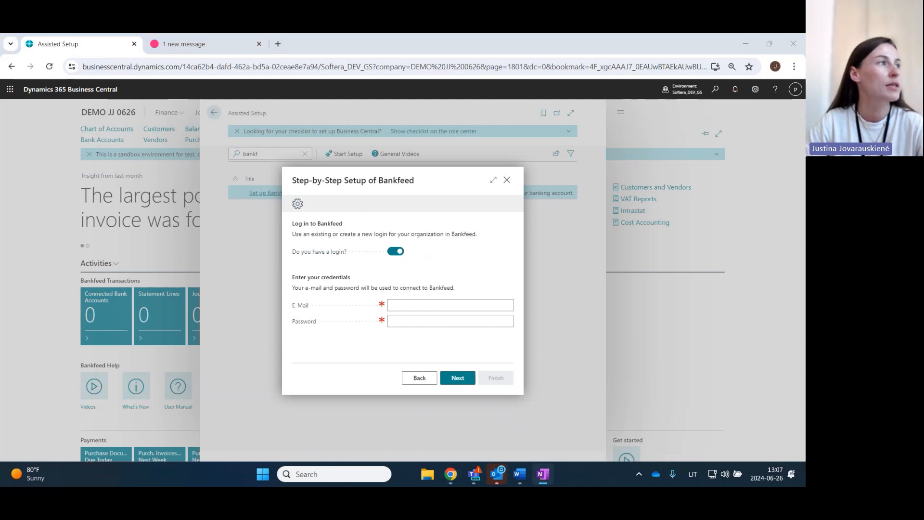
click(435, 305)
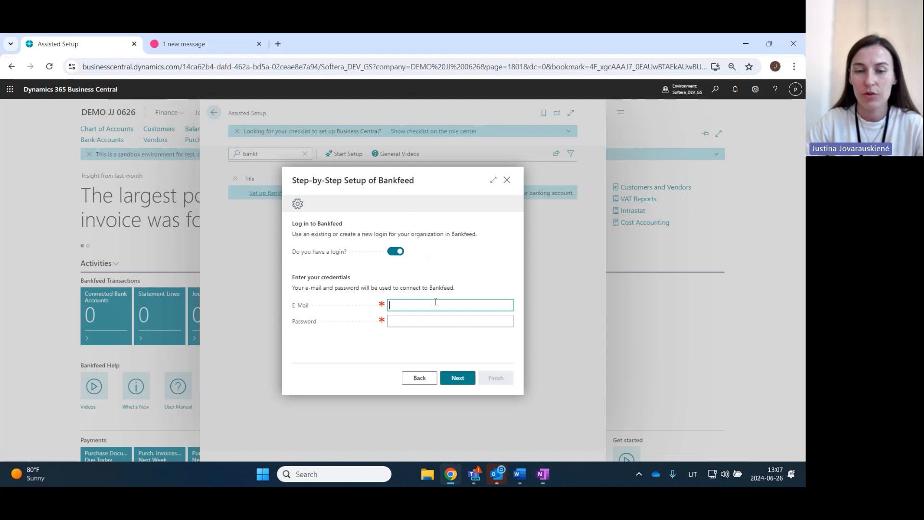
key(ctrl+v)
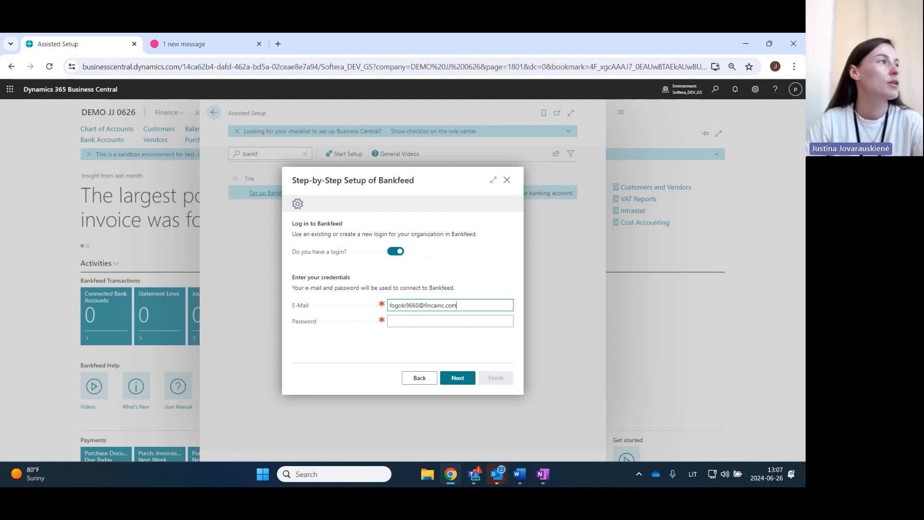
key(alt+Tab)
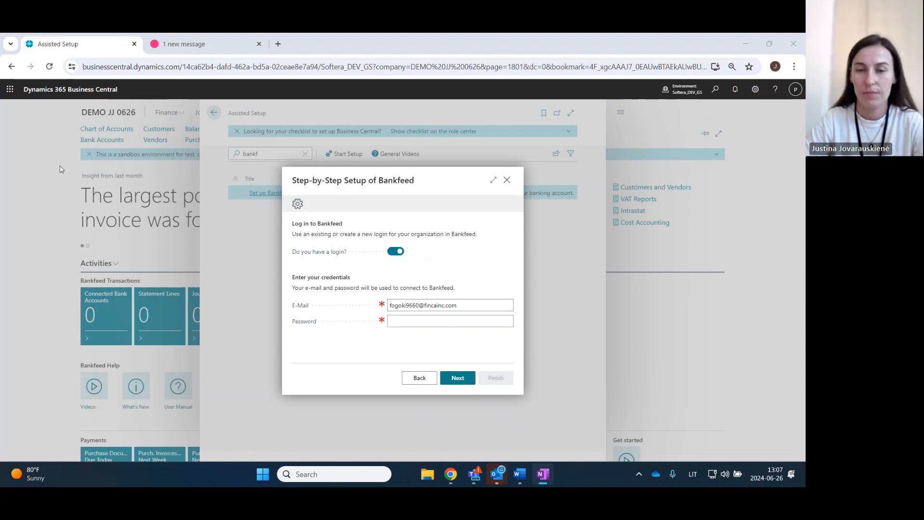
click(462, 320)
key(ctrl+v)
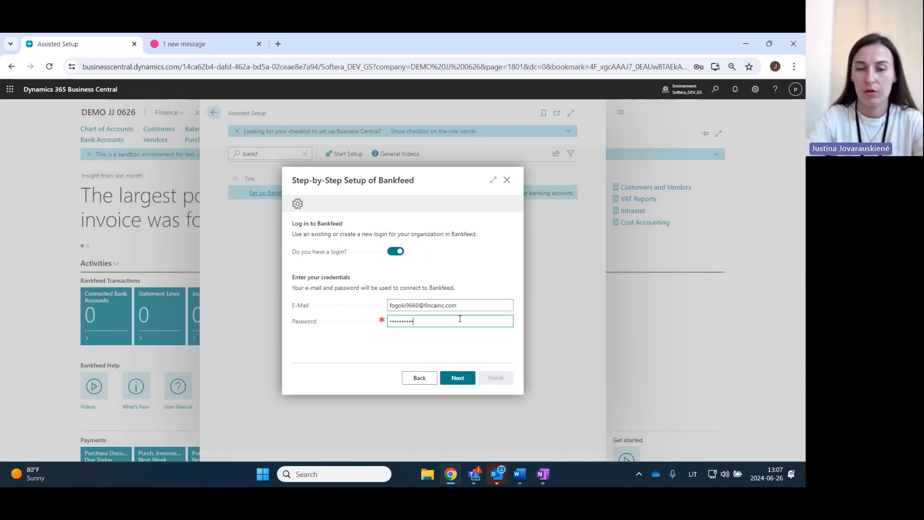
click(464, 379)
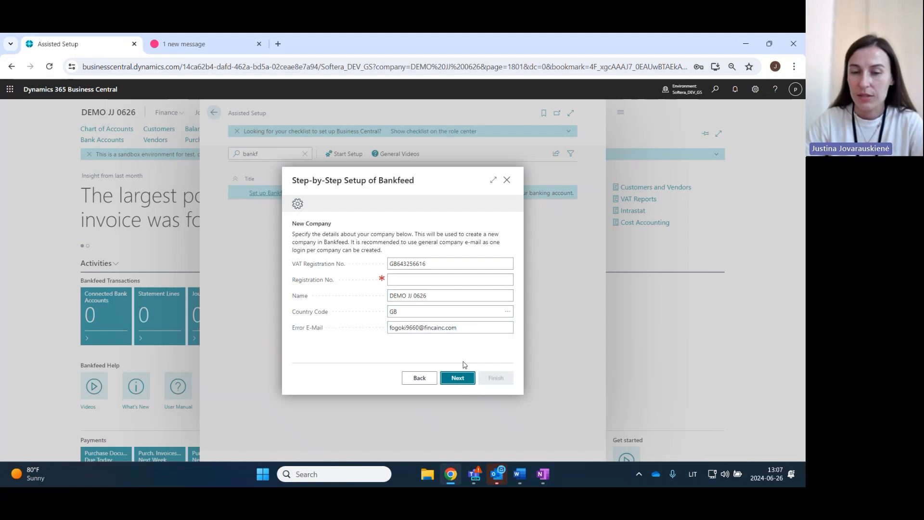
- Copy the company's VAT registration number into the Registration No. field and continue to the bank selection
click(414, 263)
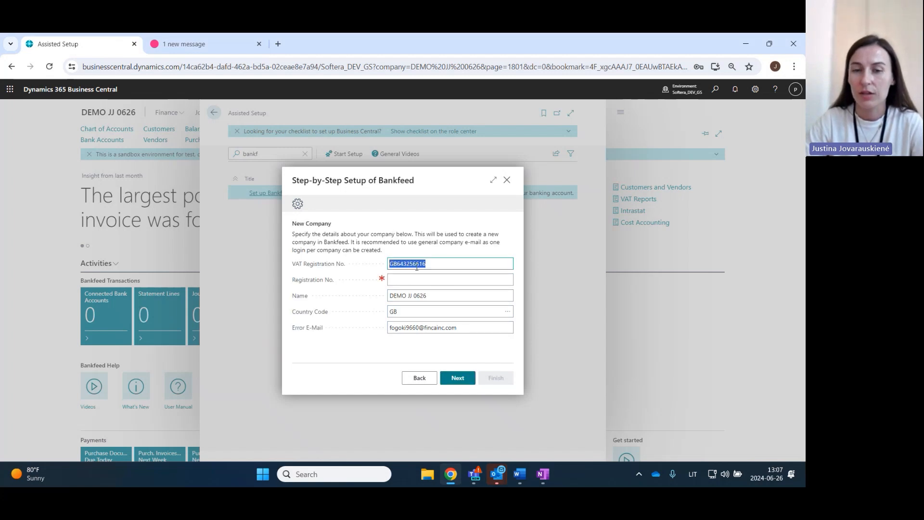
right_click(414, 266)
click(432, 109)
click(417, 277)
key(ctrl+v)
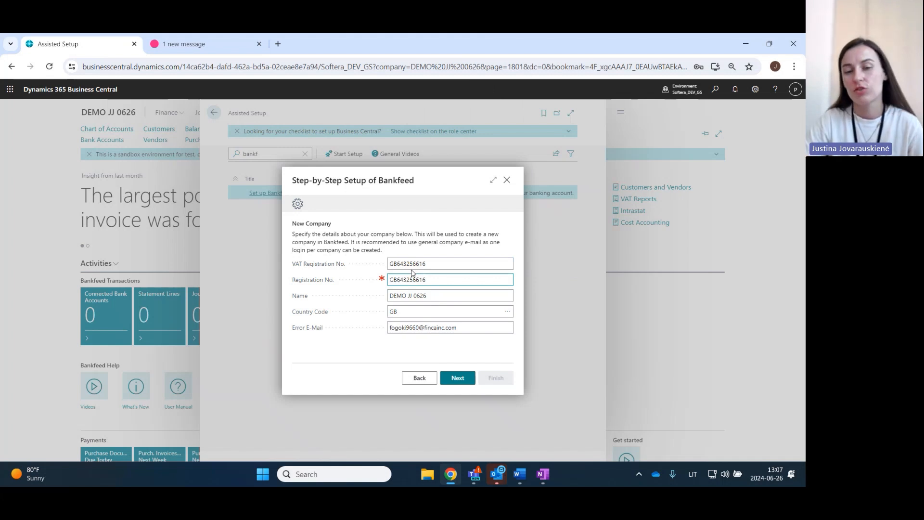
click(451, 215)
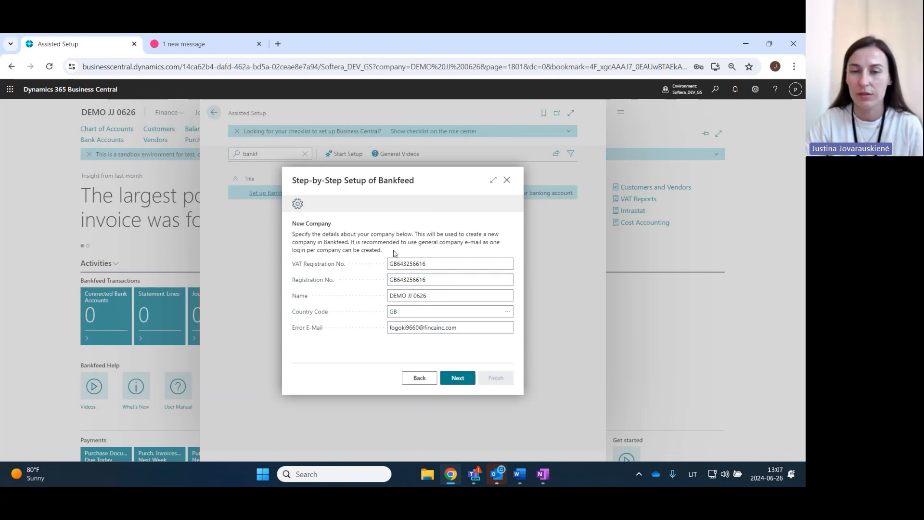
click(468, 379)
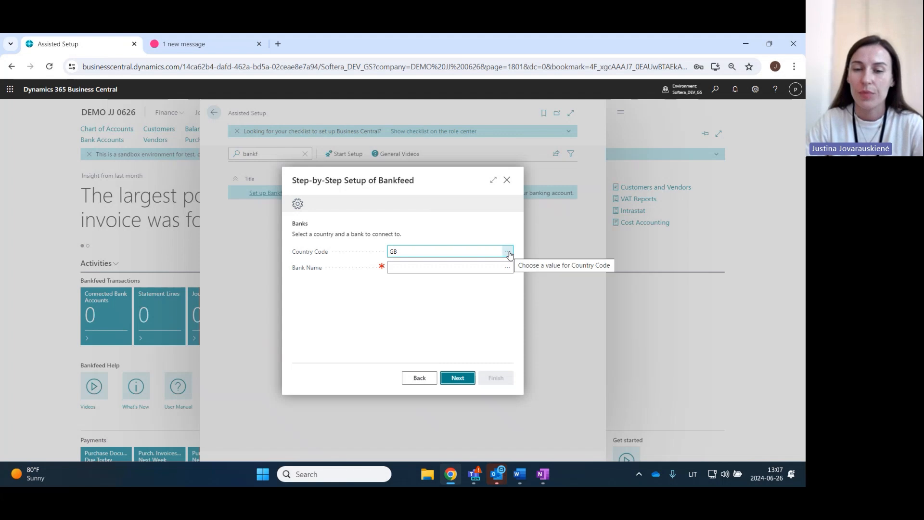
- Set the country of the bank to Lithuania (LT) by searching the Bankfeed countries for "lith"
click(508, 253)
click(327, 169)
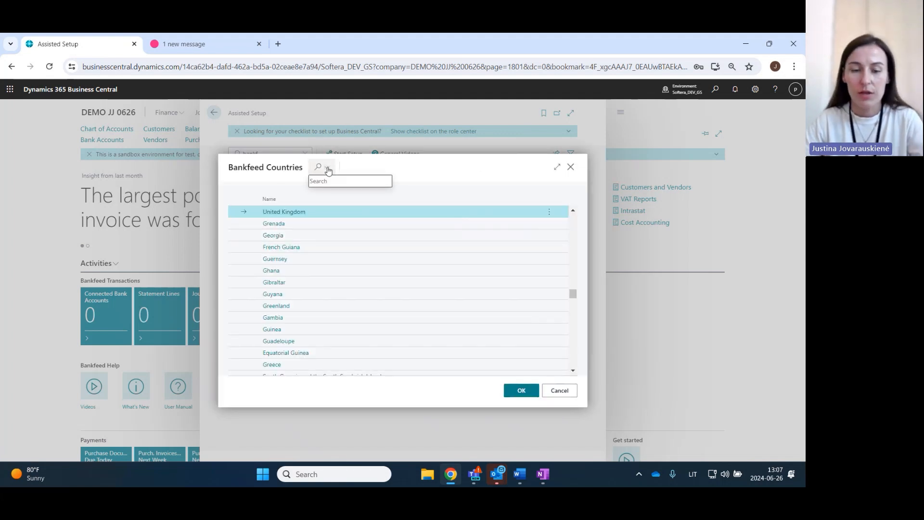
text(lith)
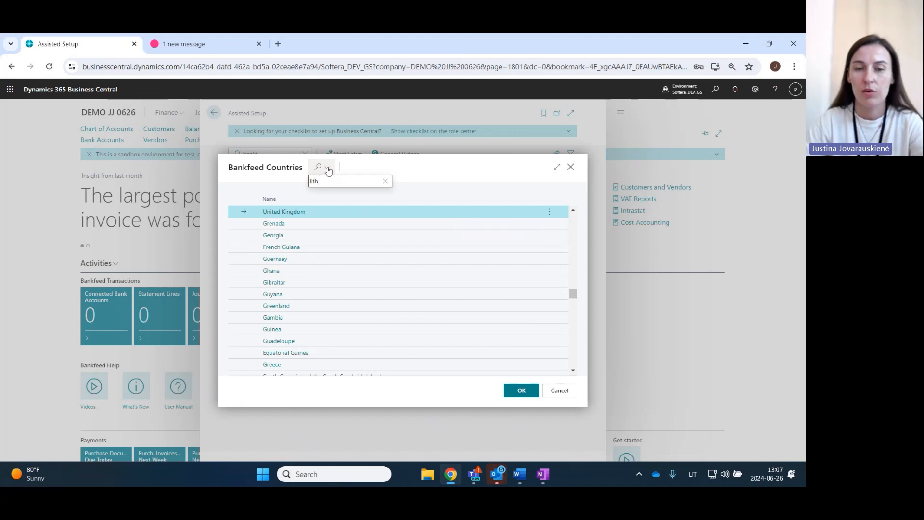
click(510, 391)
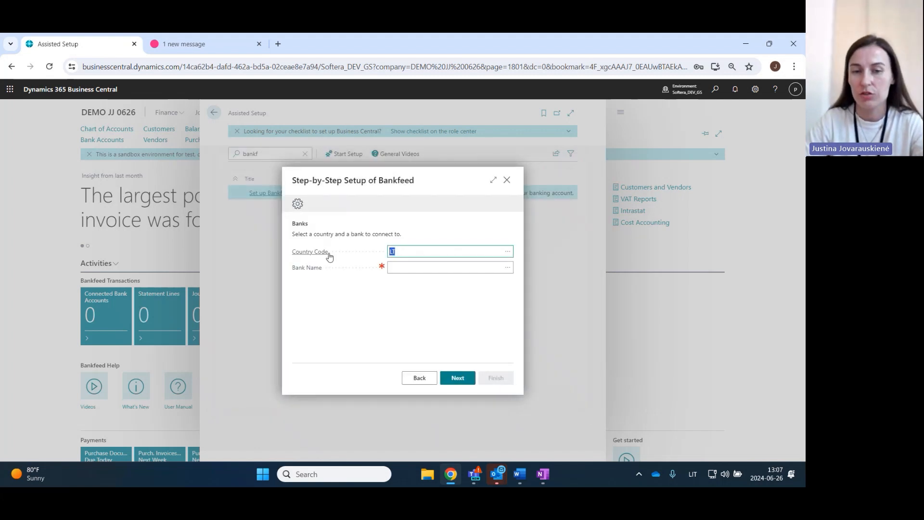
key(Tab)
- Find Revolut among the Bankfeed banks by searching for "rev", select it and continue to the connection parameters
click(507, 267)
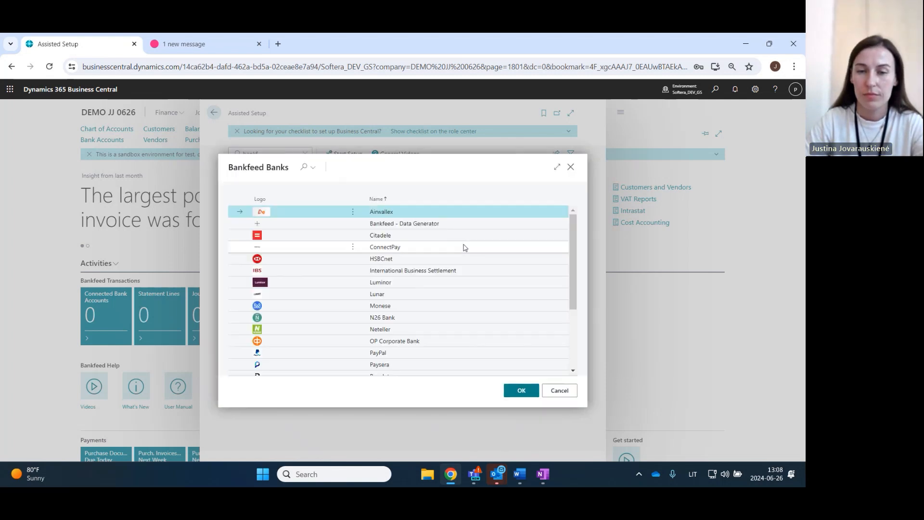
click(309, 168)
text(rev)
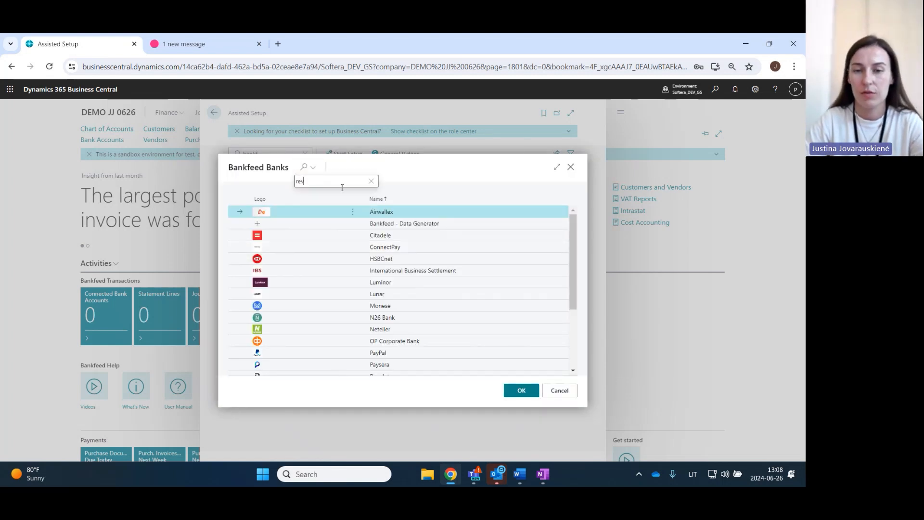
click(511, 391)
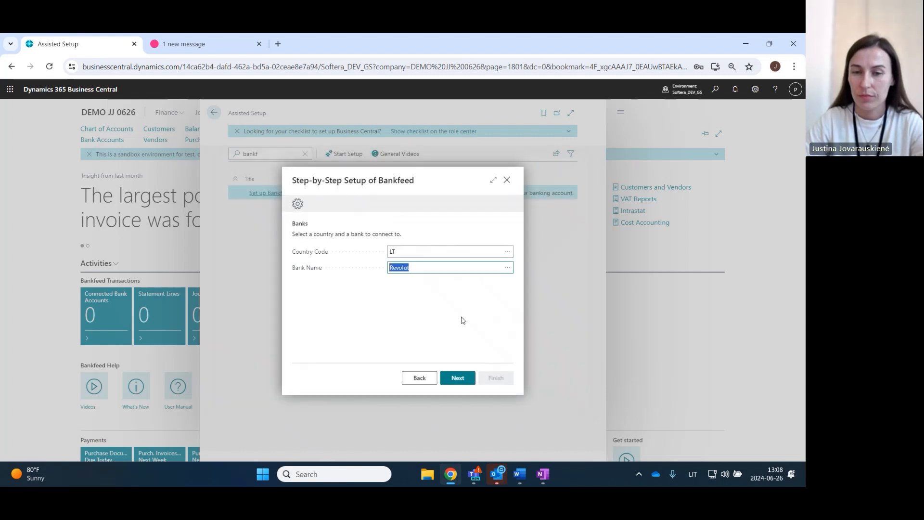
click(458, 378)
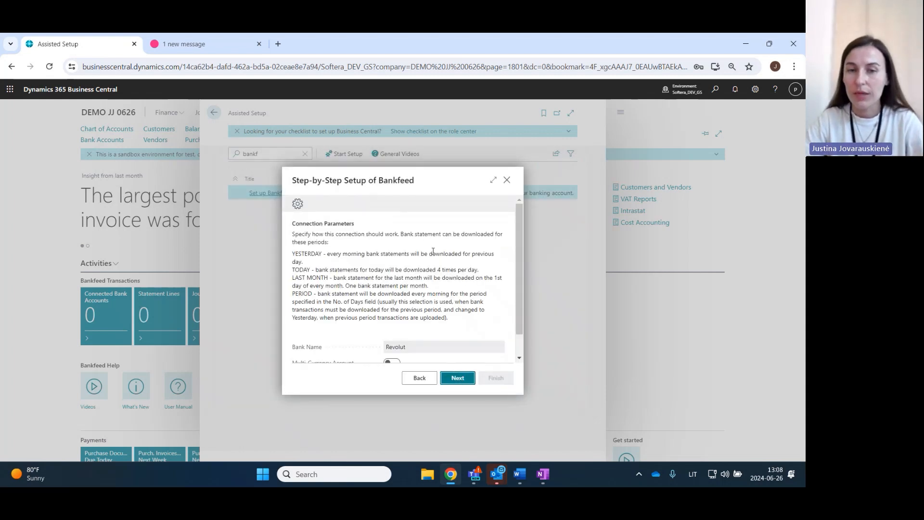
- Set the bank statement download to Period with 30 days and continue to the bank authorisation
scroll(433, 251, down, 1)
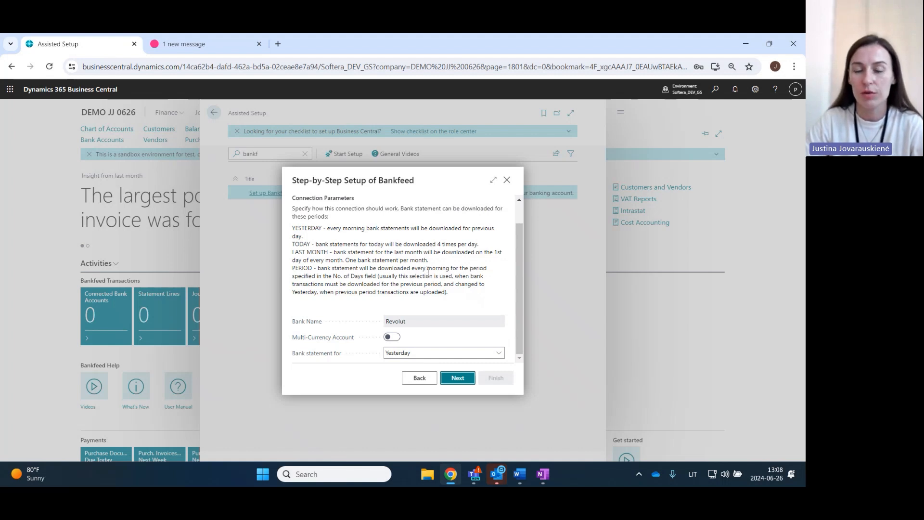
click(468, 354)
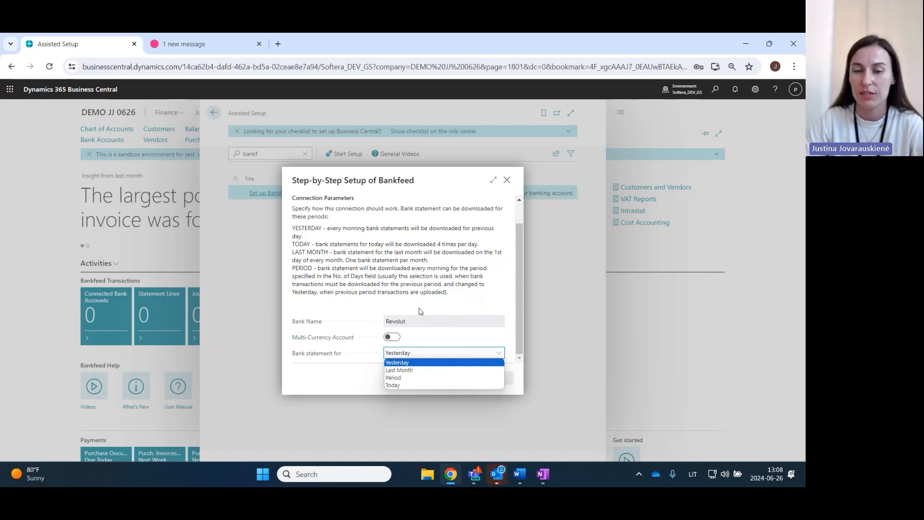
click(409, 385)
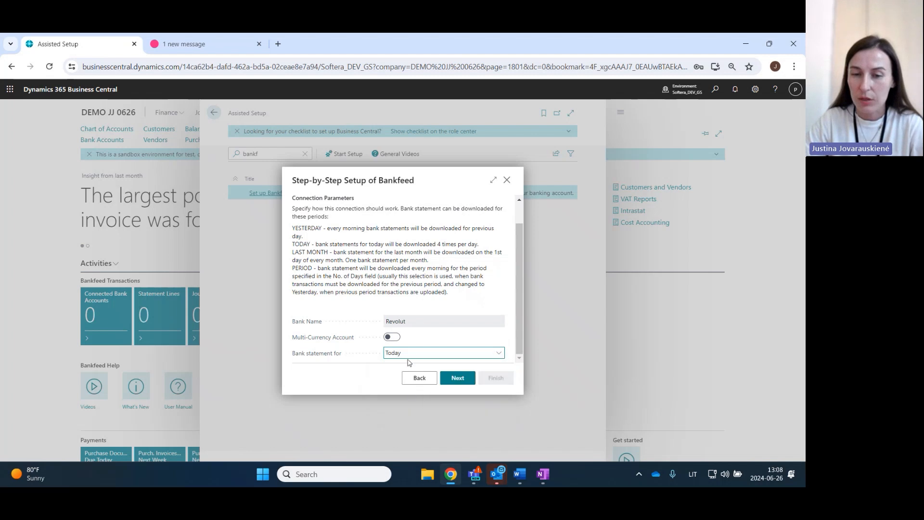
click(409, 357)
click(405, 384)
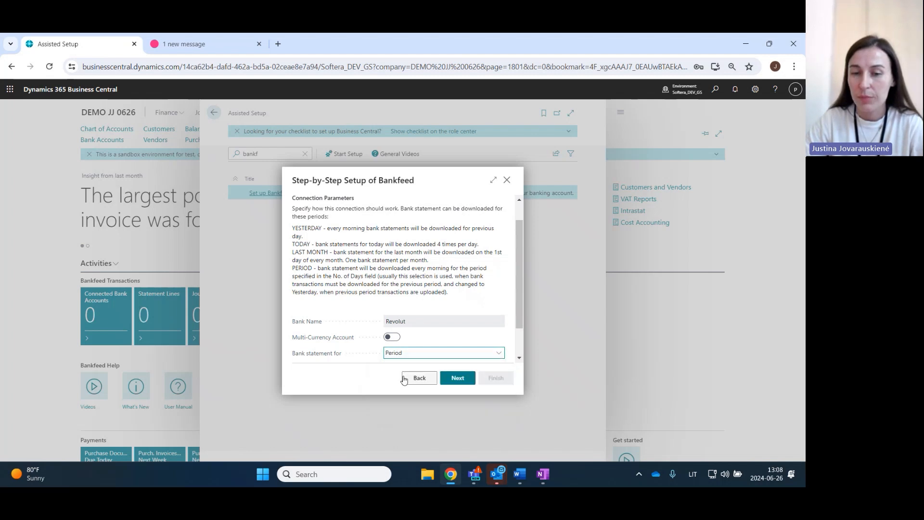
click(439, 351)
text(30)
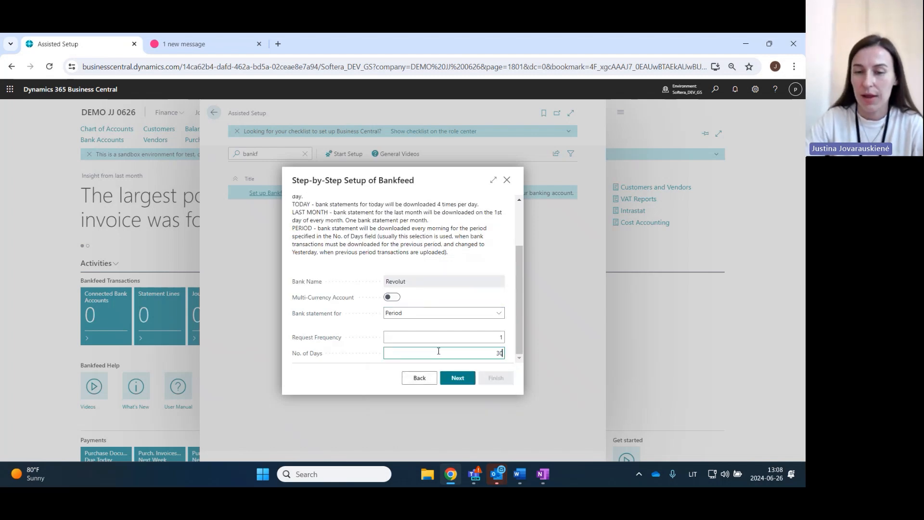
click(443, 271)
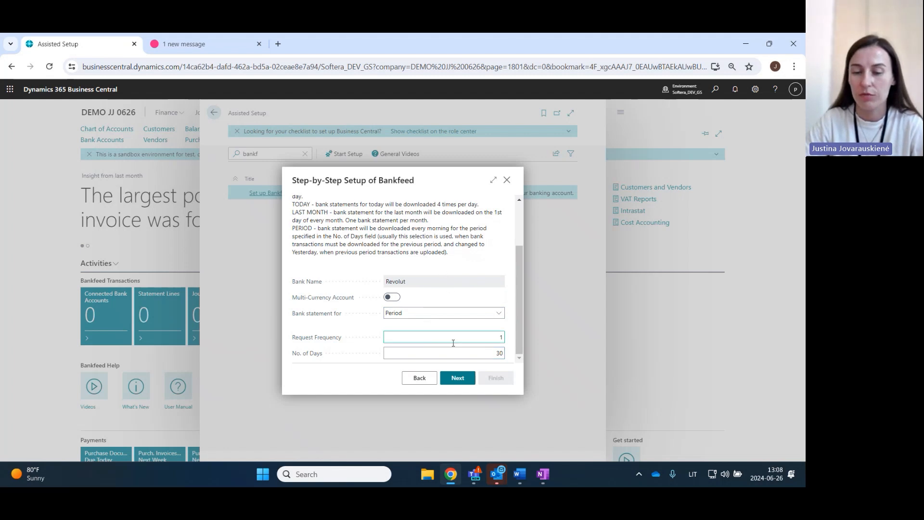
click(458, 377)
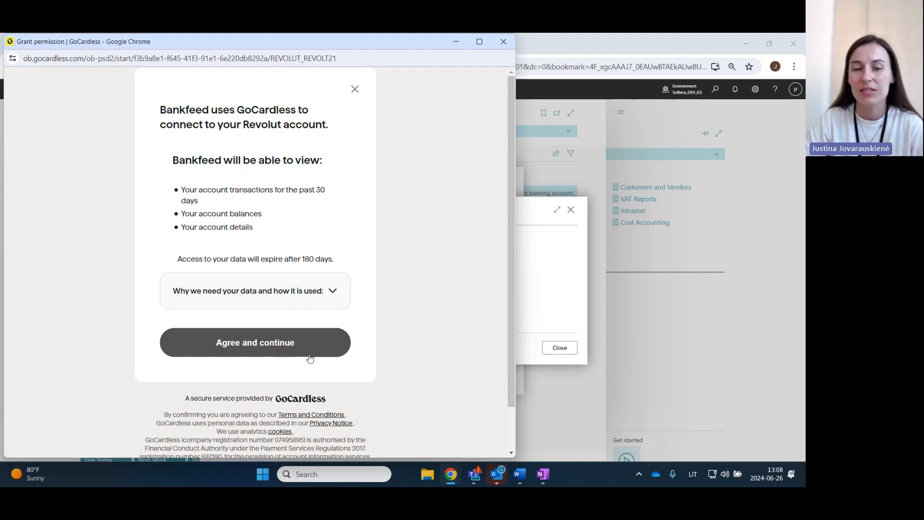
- Agree to the GoCardless data access and sign in to the personal Revolut account with the passcode
click(249, 350)
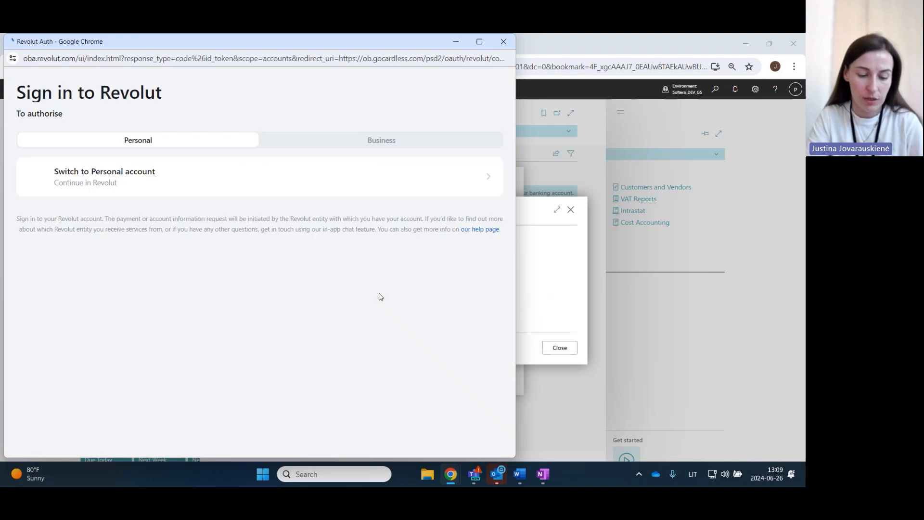
click(131, 189)
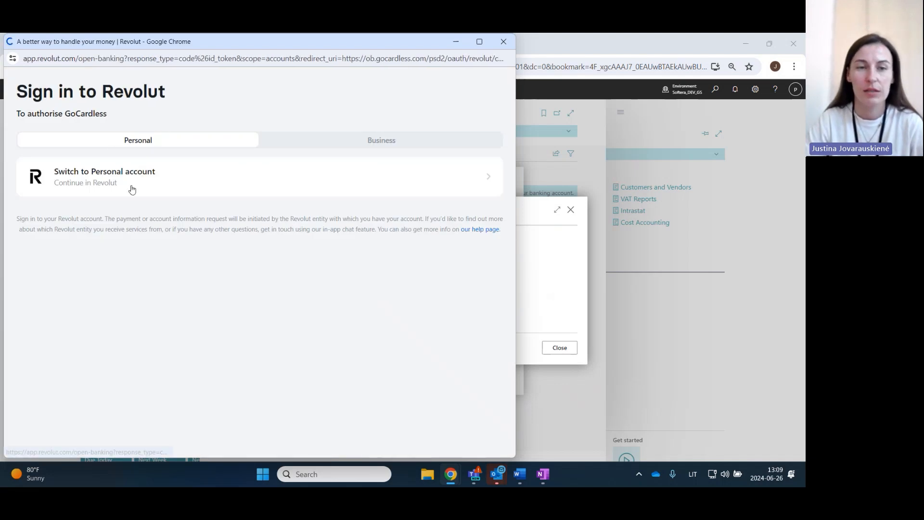
click(148, 240)
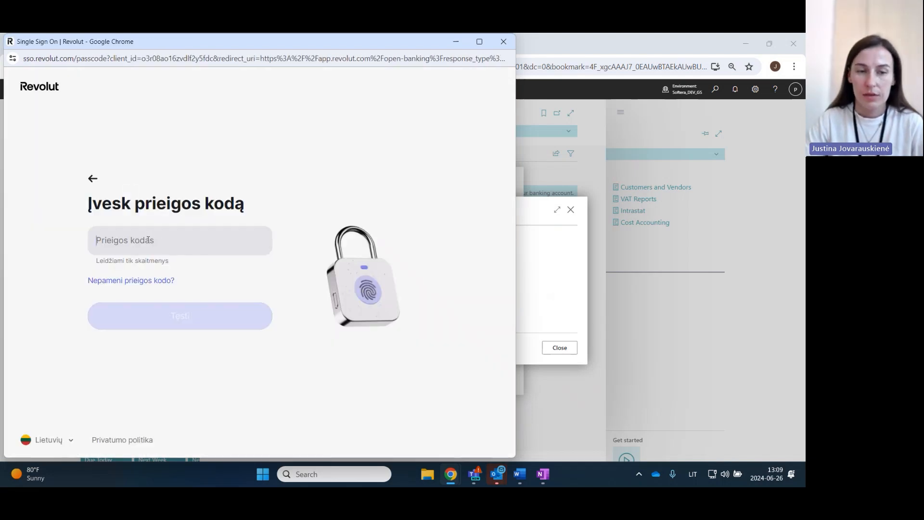
text(••••••)
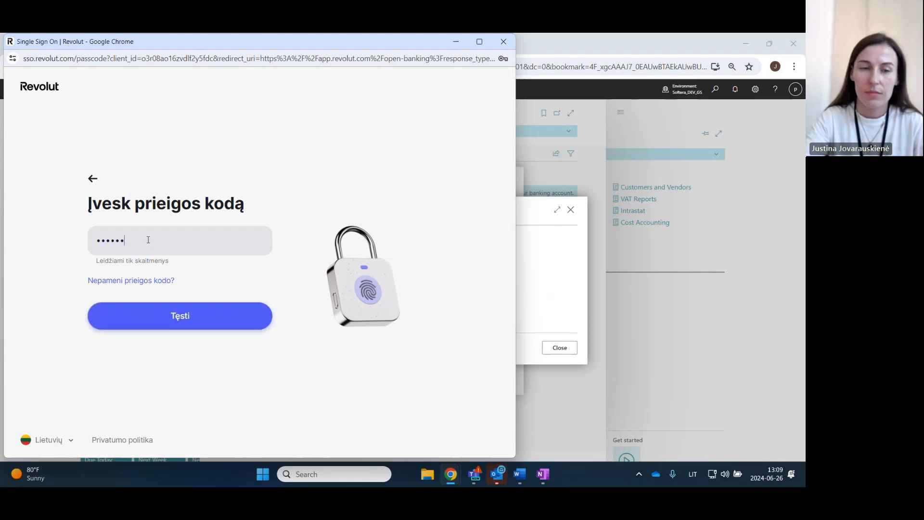
click(175, 316)
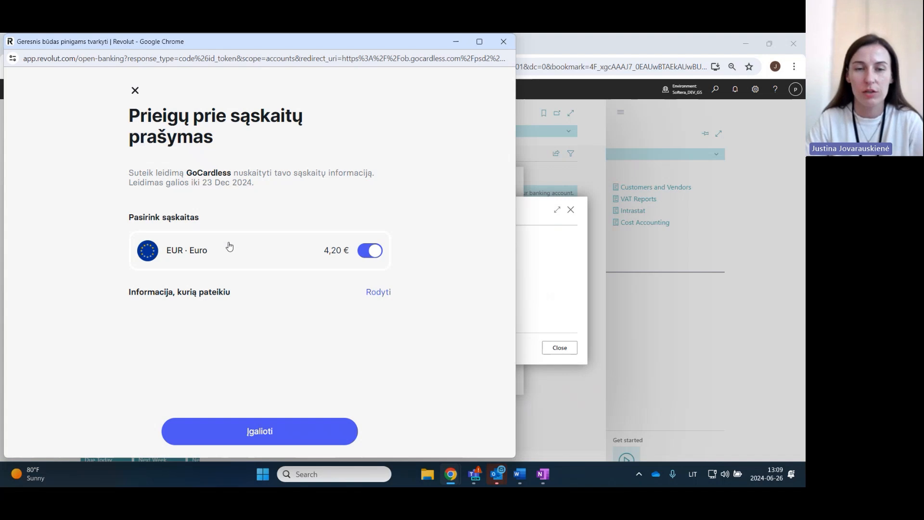
- Authorise GoCardless to read the EUR account and confirm by entering the Revolut passcode
click(257, 433)
text(••••••)
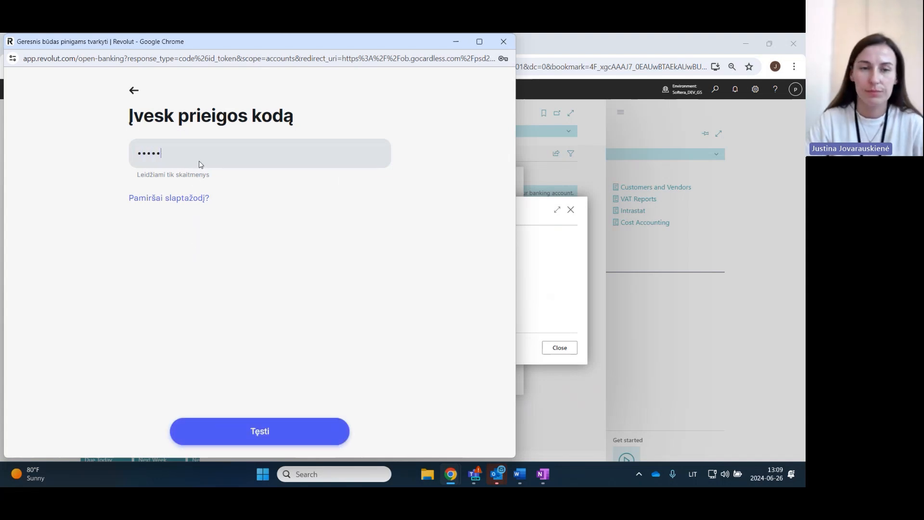
key(BackSpace)
key(BackSpace)
key(BackSpace)
key(BackSpace)
key(BackSpace)
text(••••••)
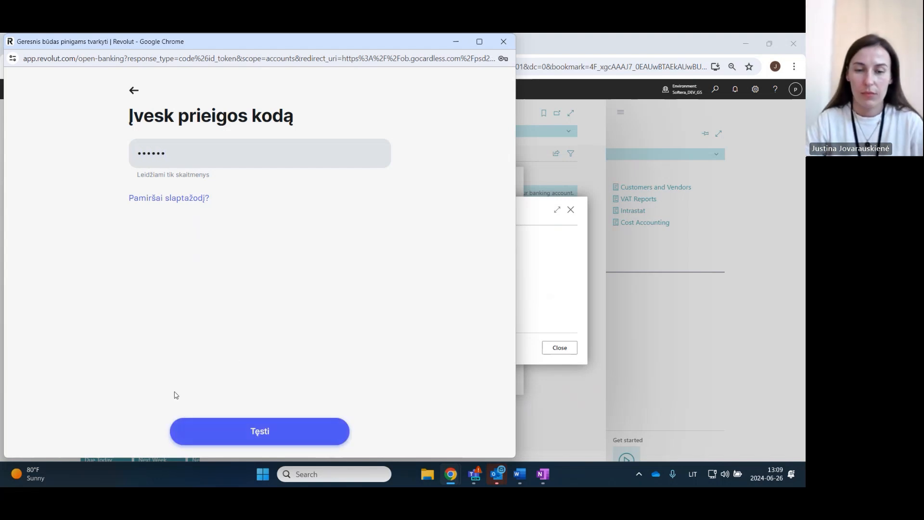
click(235, 437)
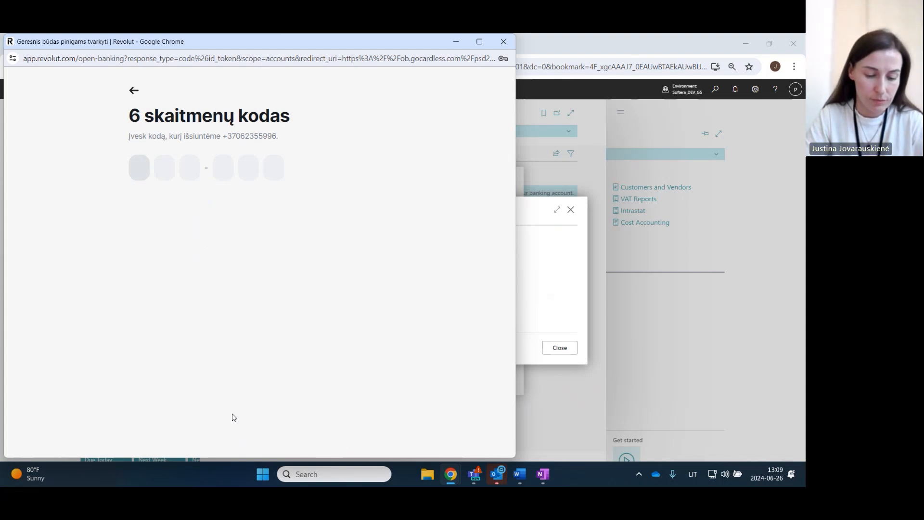
- Enter the six-digit verification code sent to the phone to approve the account access
text(••)
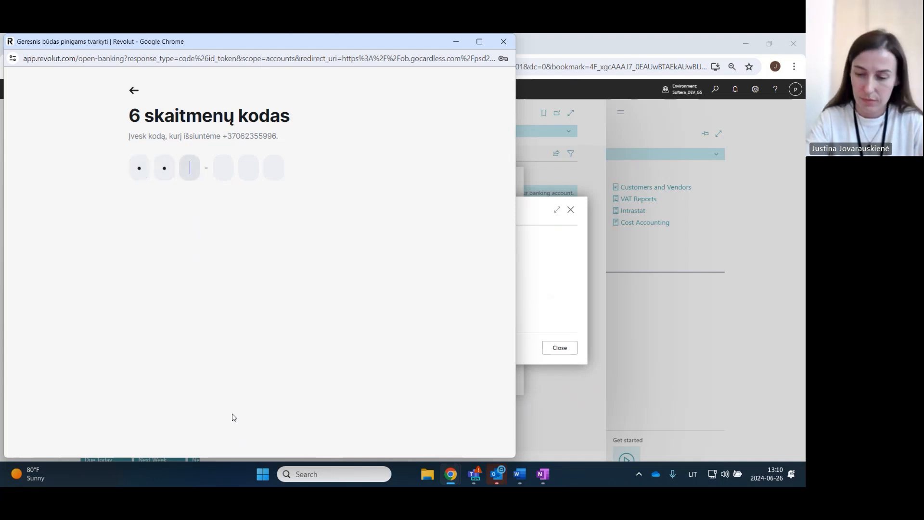
text(••••)
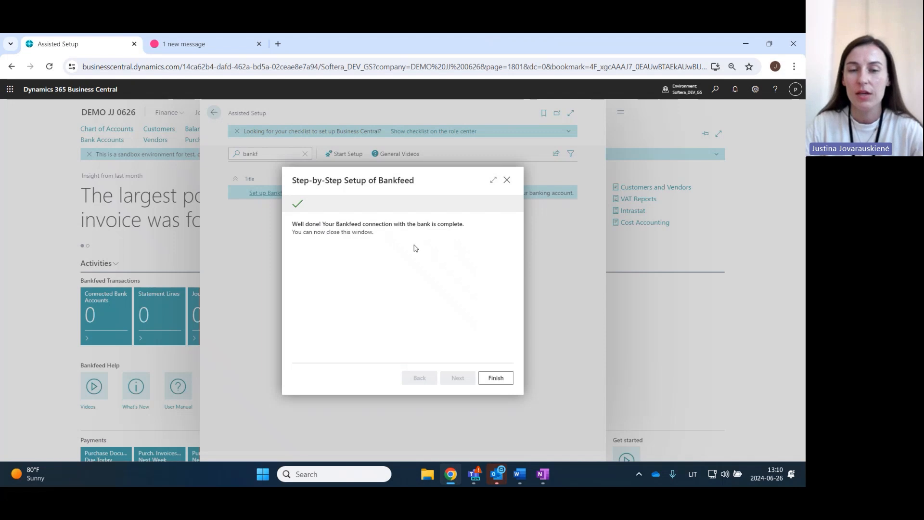
- Finish the Bankfeed setup, review the connected bank accounts from the home page and return there
click(496, 380)
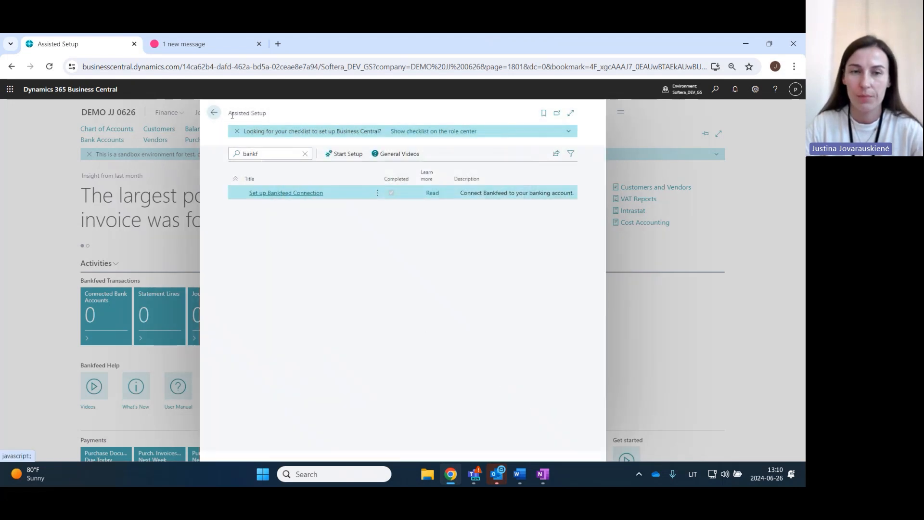
click(213, 112)
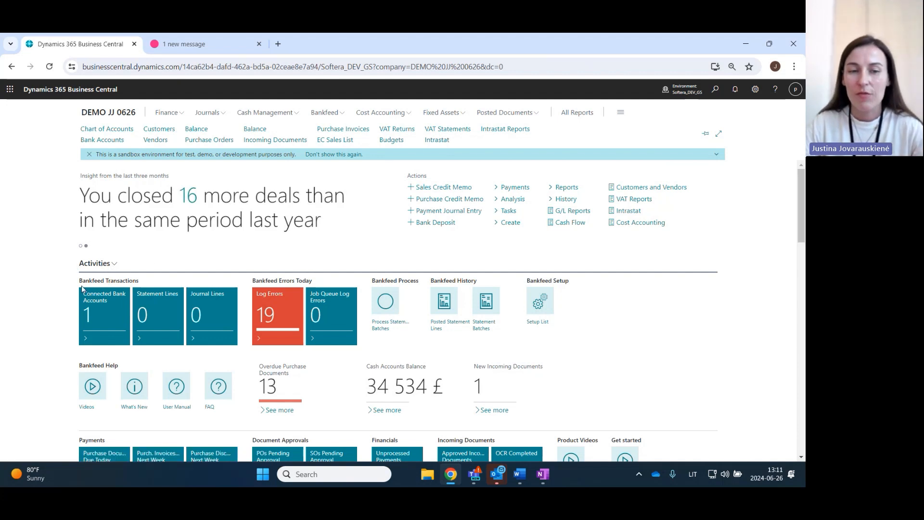
click(99, 319)
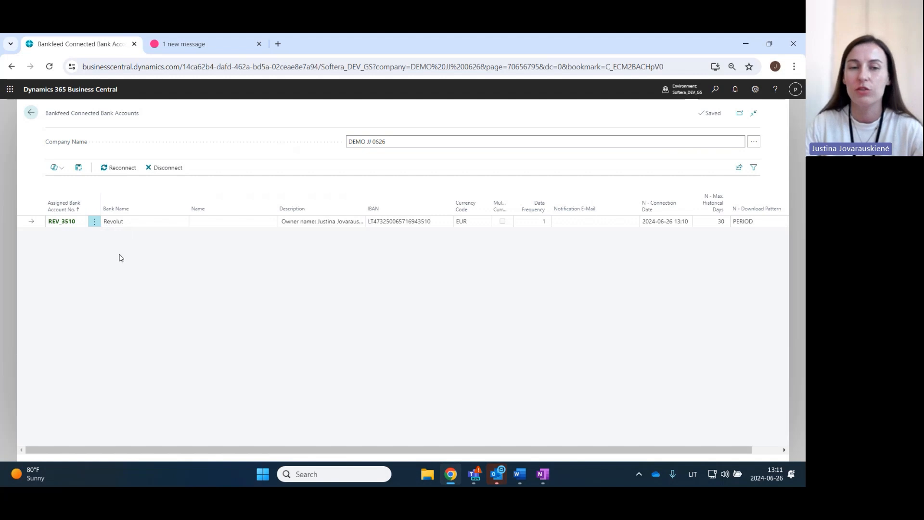
click(40, 112)
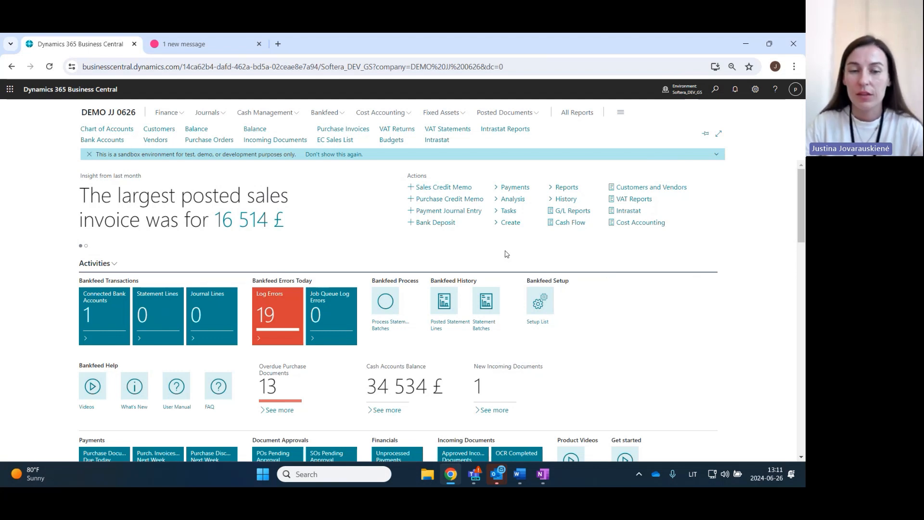
- Process the Bankfeed statement batches with receiving, parsing and journal filling enabled, and dismiss the completion summary
click(390, 328)
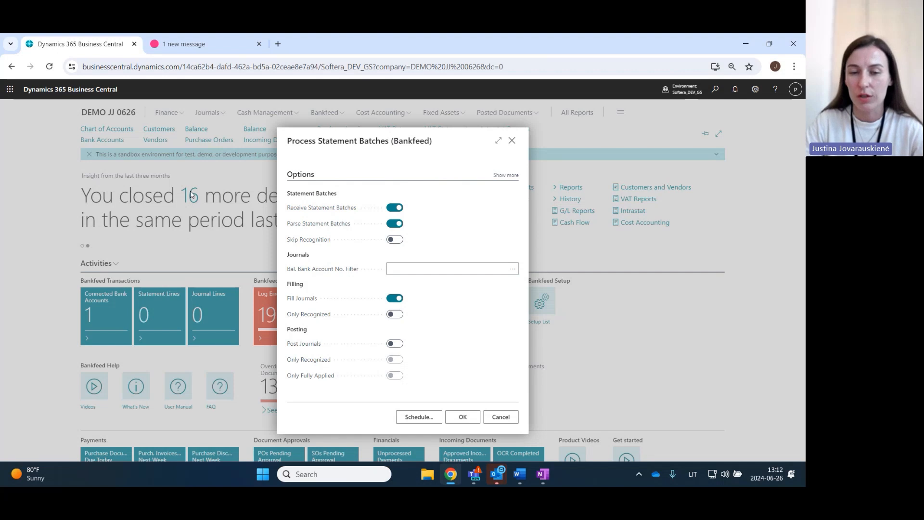
click(457, 422)
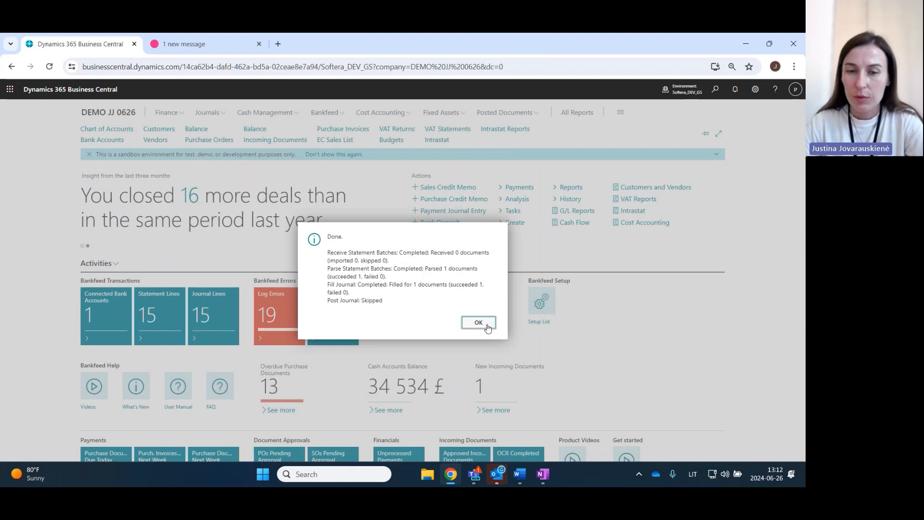
click(478, 322)
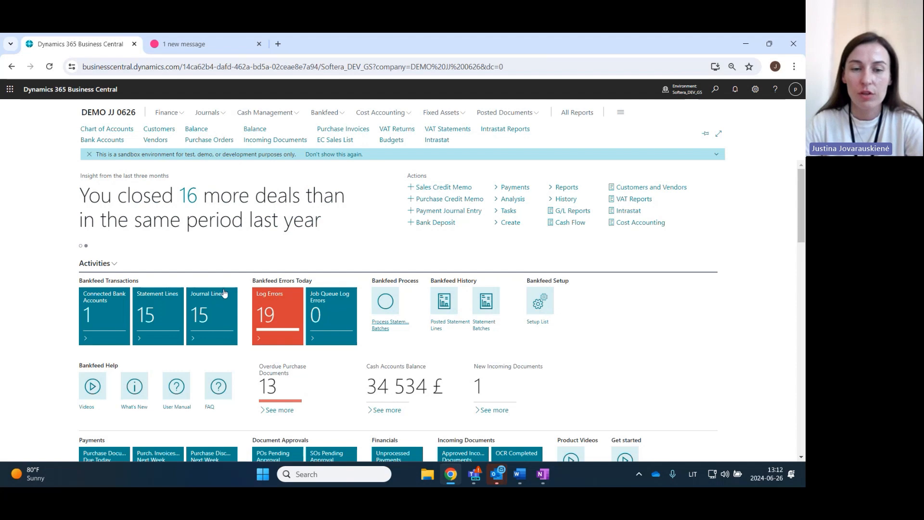
- Open the Bankfeed journal lines and check which vendor entries the first Nod Publishers payment is applied to, leaving the application as it is
click(214, 313)
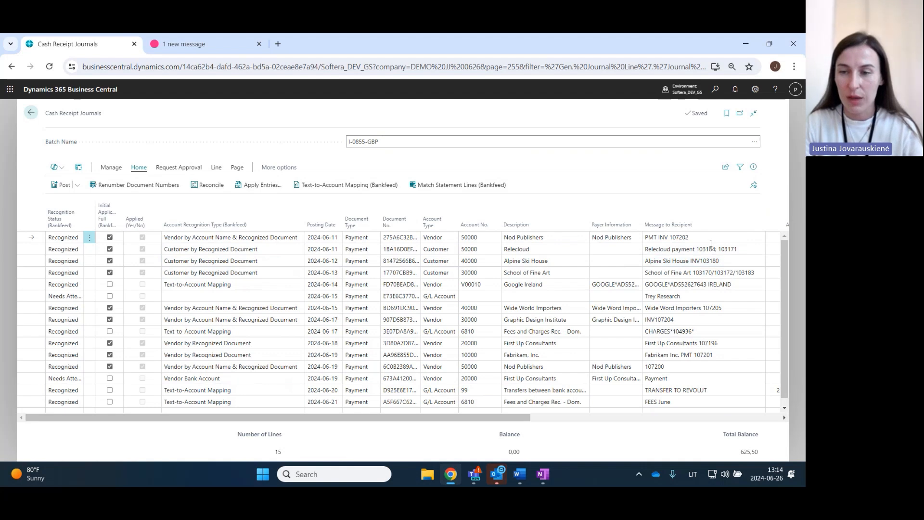
click(263, 186)
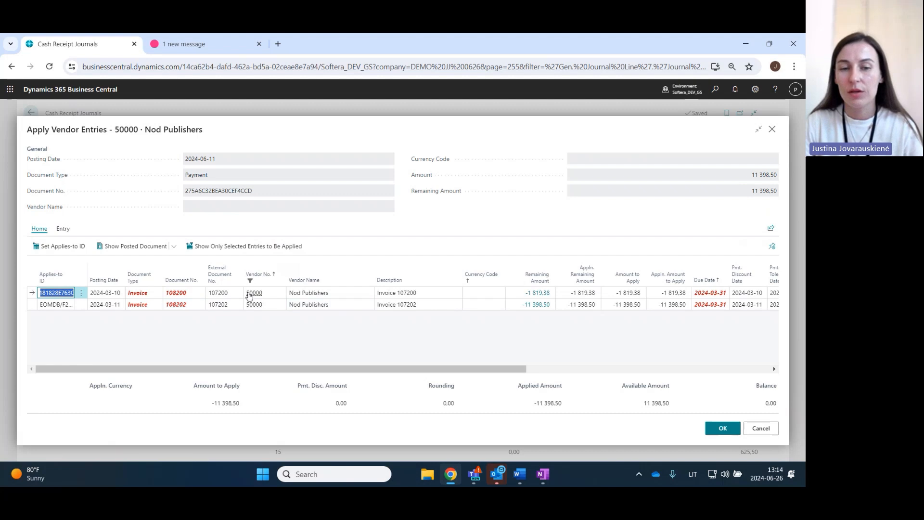
click(756, 429)
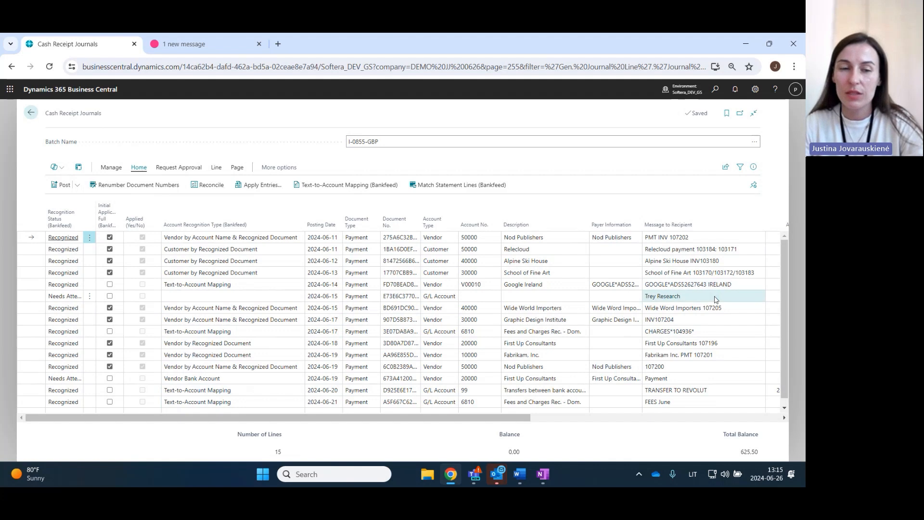
- Examine the recipient messages on the transfer, charges and Google journal lines recognised through text-to-account mapping
scroll(714, 301, down, 1)
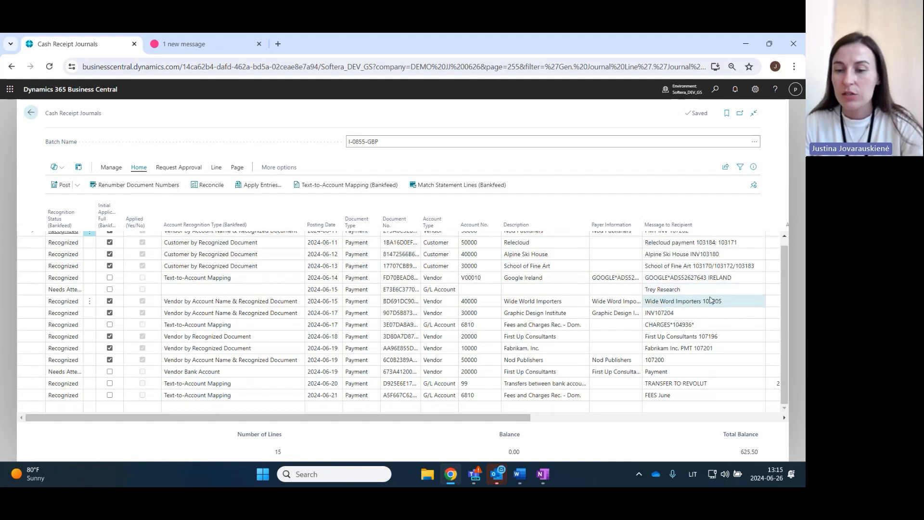
click(671, 399)
click(672, 383)
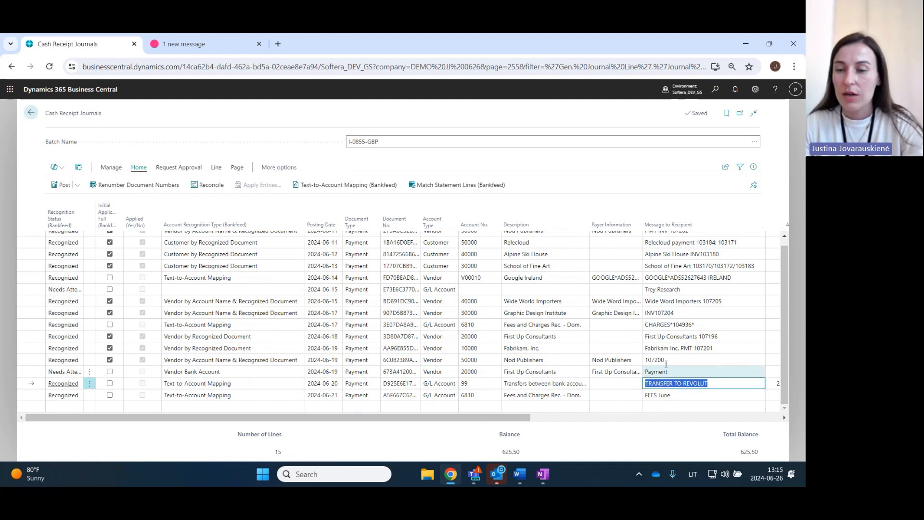
click(666, 326)
scroll(661, 298, up, 1)
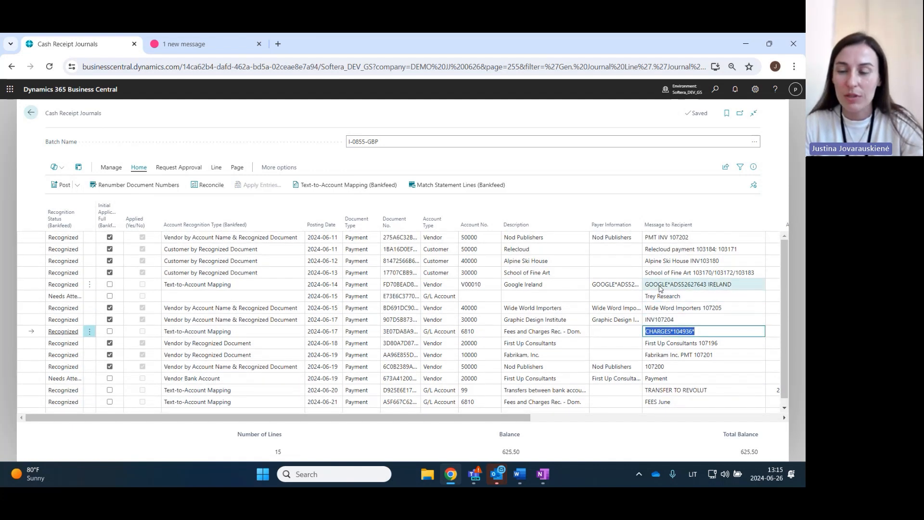
click(660, 285)
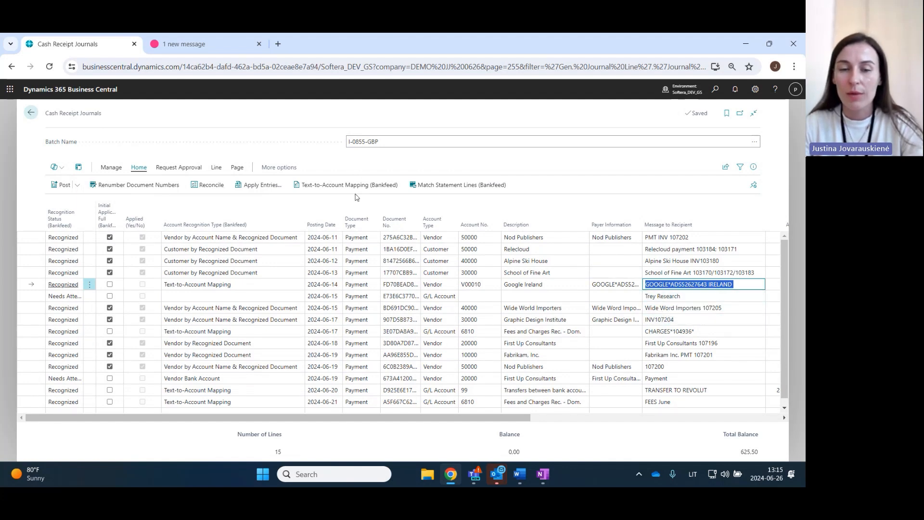
- Review the Bankfeed text-to-account mapping rules and the account types available for the Charges rule, and return to the journal
click(341, 186)
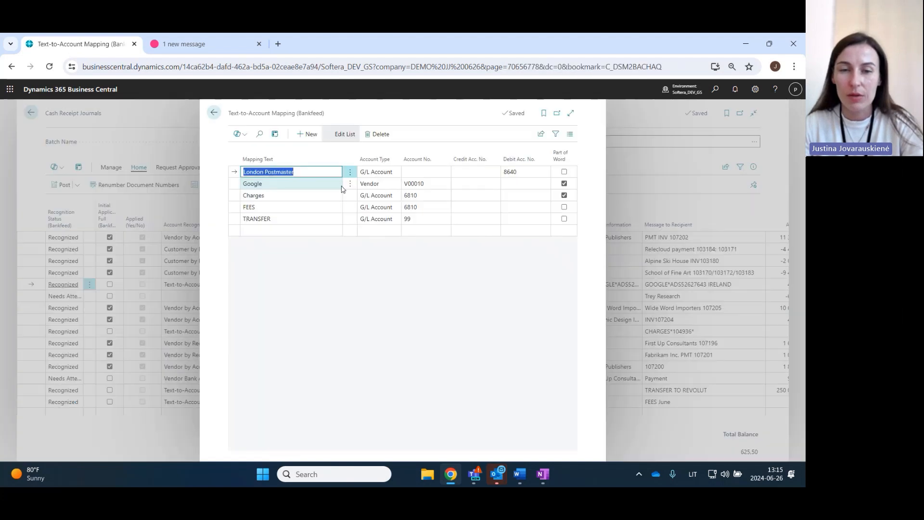
click(323, 319)
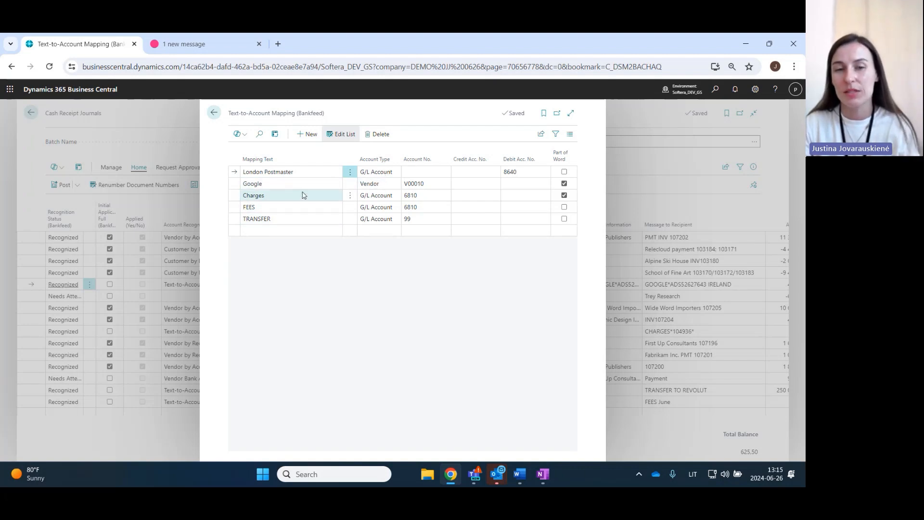
click(382, 200)
click(385, 199)
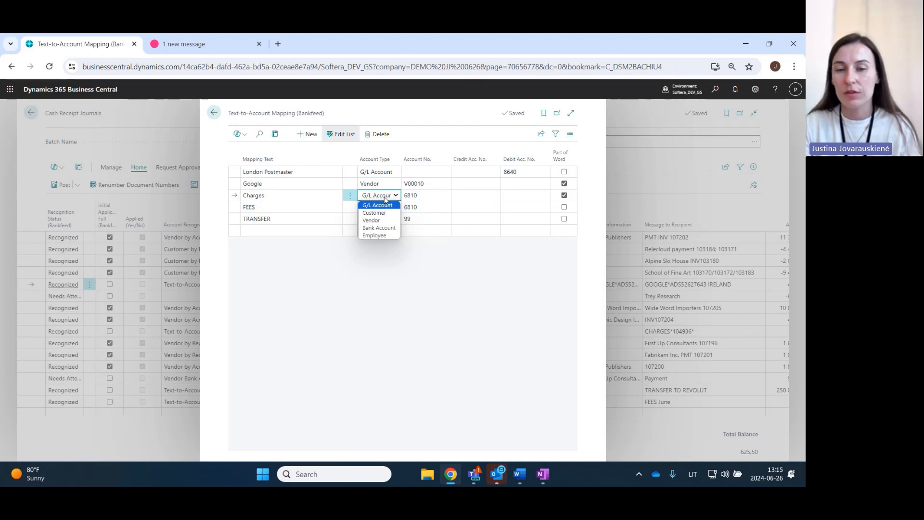
click(338, 345)
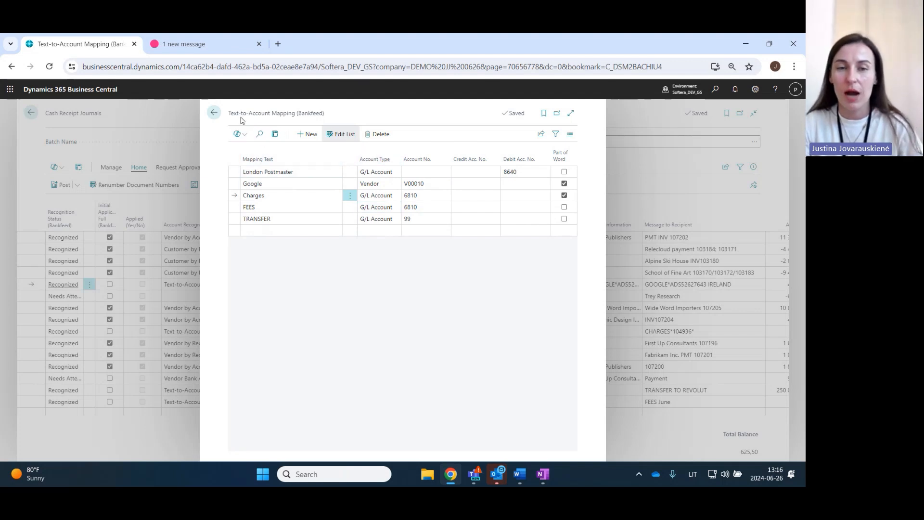
click(218, 114)
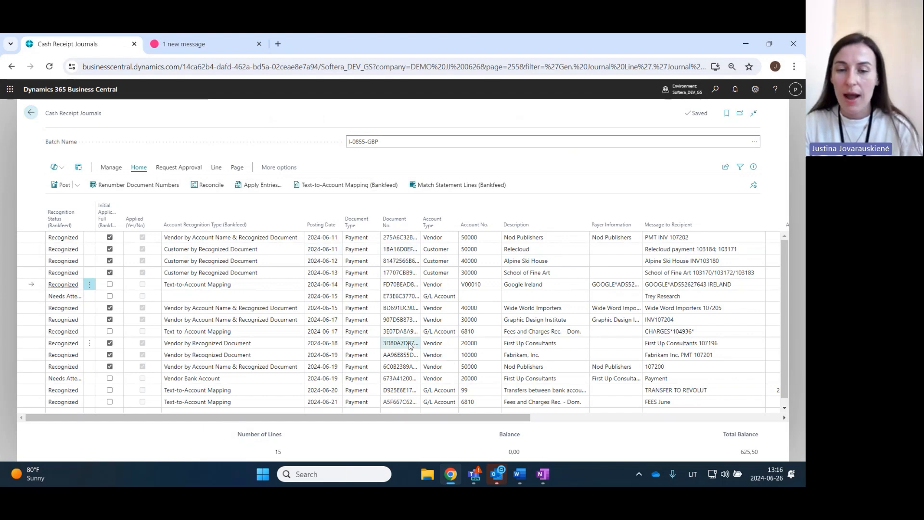
- Set the unrecognised Trey Research journal line's account type to Customer and assign the customer Trey Research as its account
scroll(400, 346, down, 1)
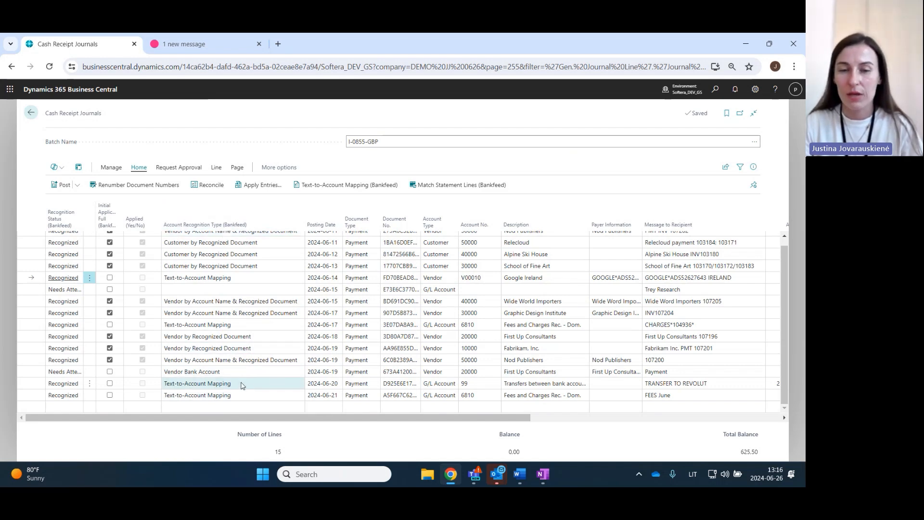
scroll(241, 366, up, 1)
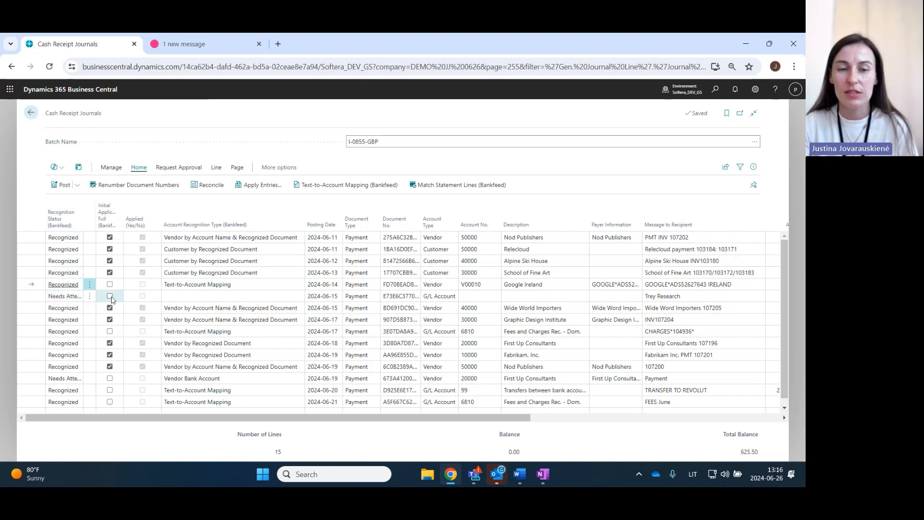
click(443, 299)
click(452, 297)
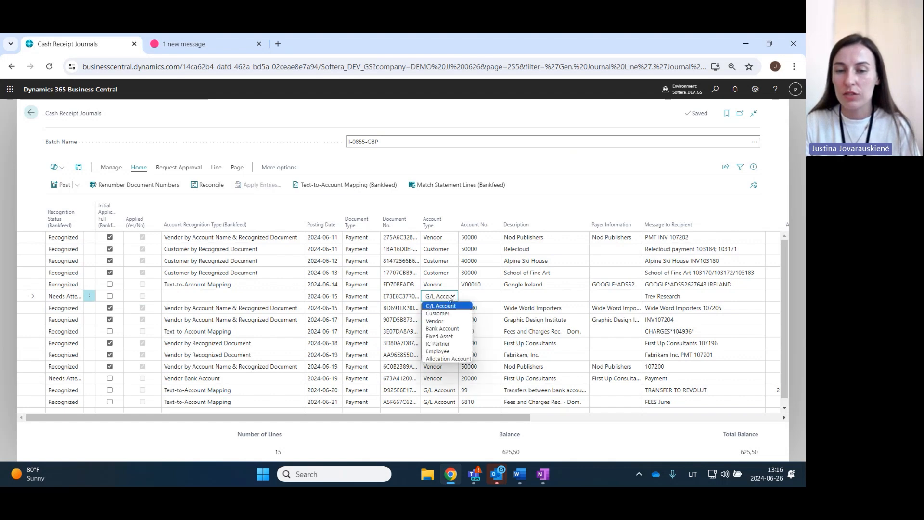
click(450, 313)
click(473, 297)
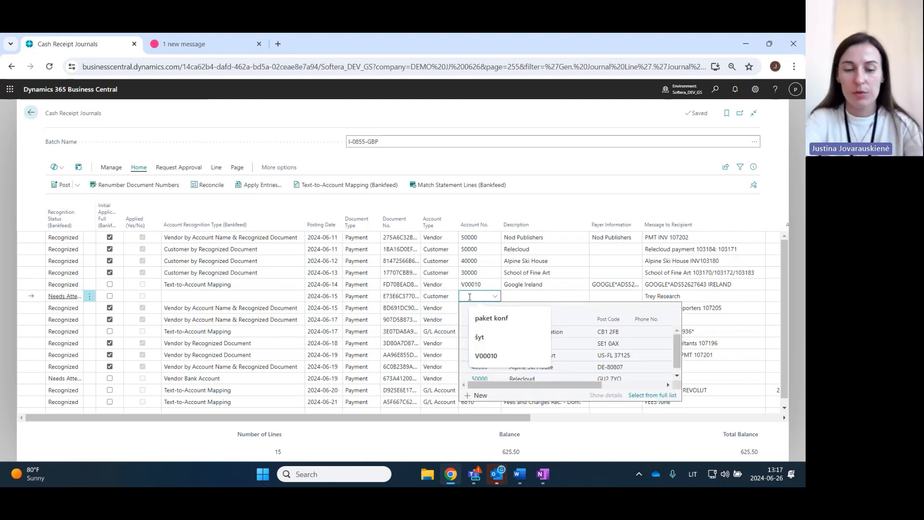
text(trey)
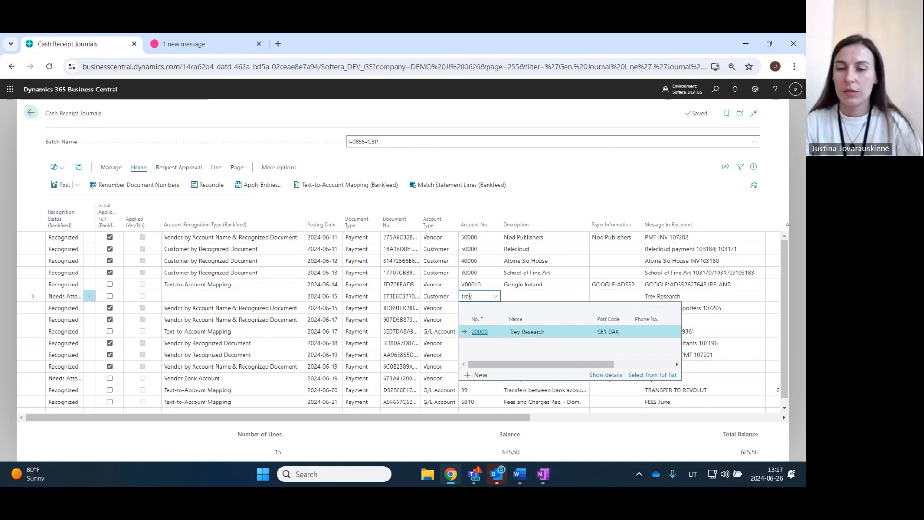
click(520, 334)
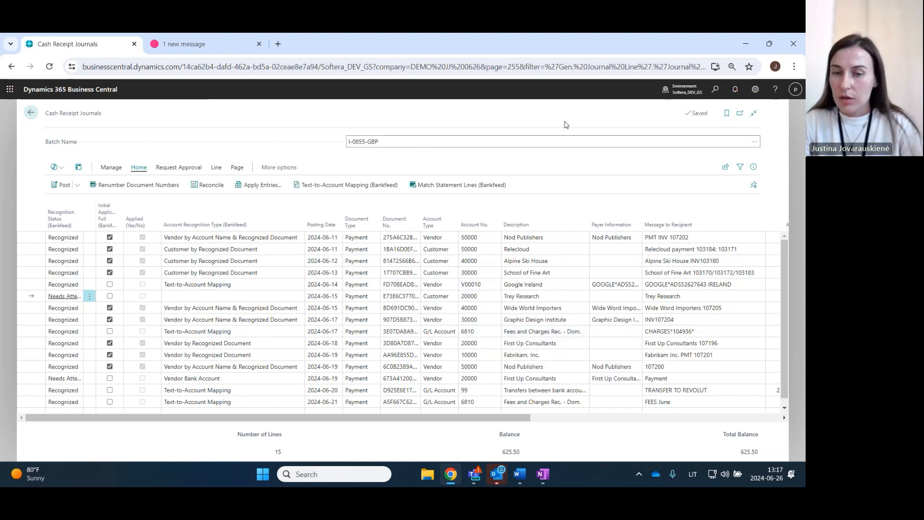
- Post all journal lines in batch I-0855-GBP, confirm the posting and return to the home page
scroll(184, 301, down, 1)
scroll(201, 324, up, 1)
scroll(200, 315, down, 1)
scroll(243, 296, up, 1)
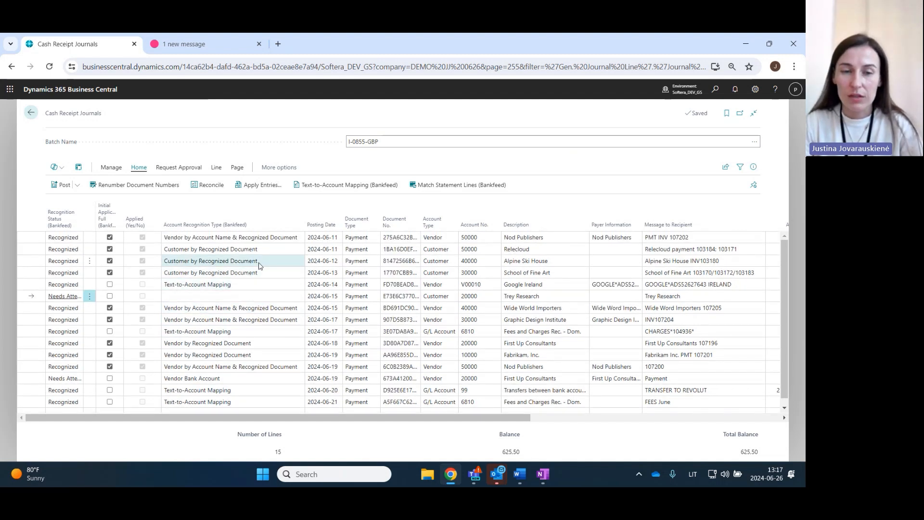
scroll(245, 280, down, 1)
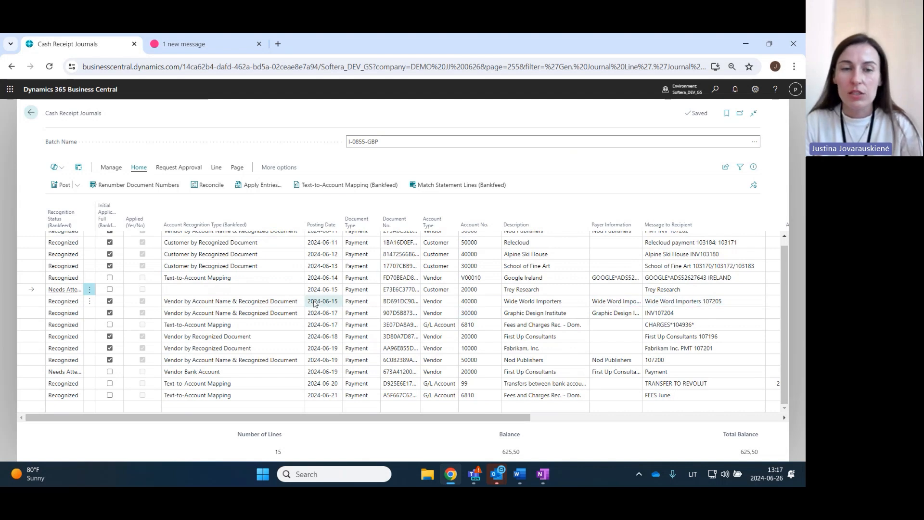
click(58, 186)
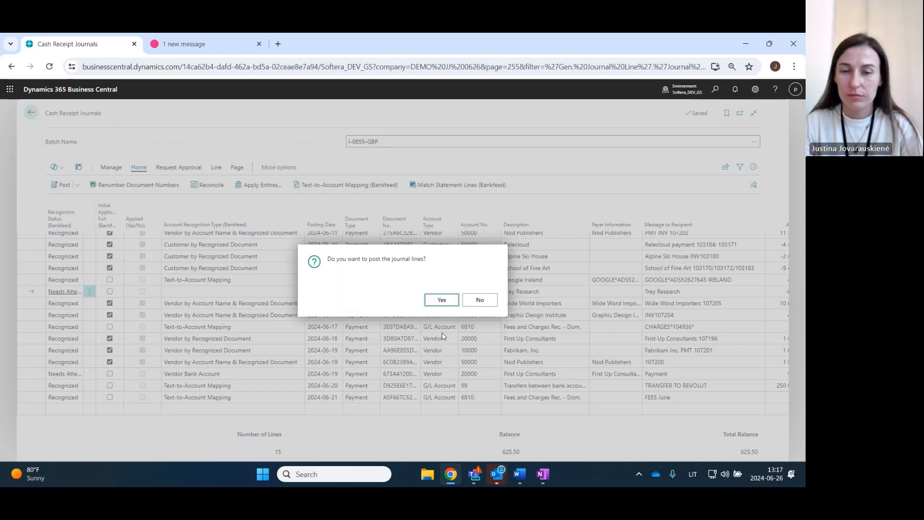
click(441, 301)
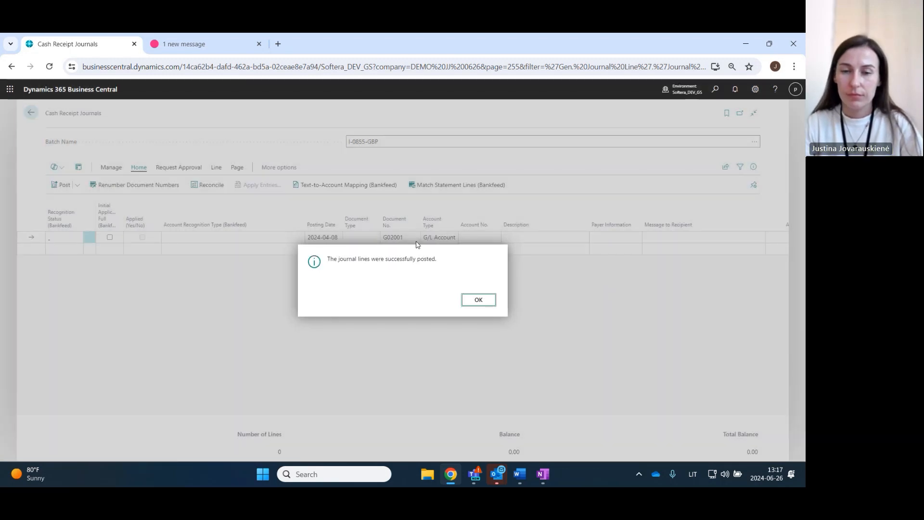
click(479, 299)
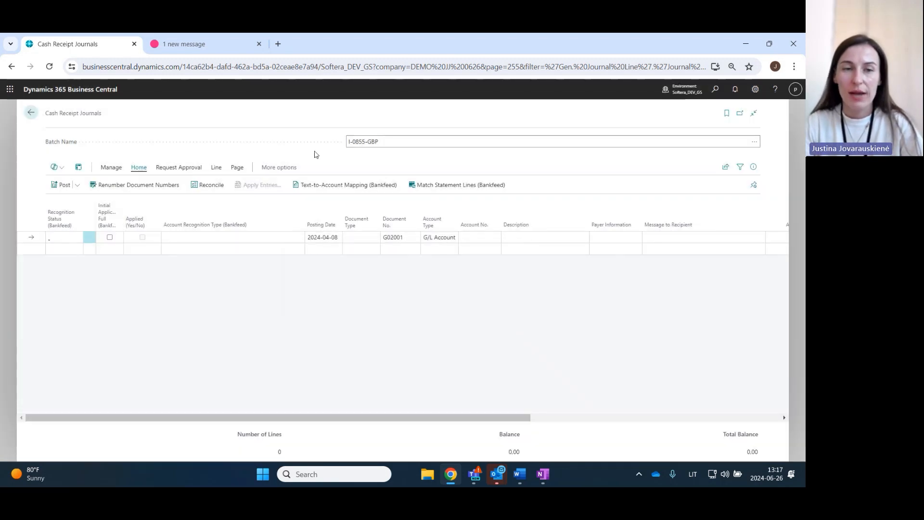
click(29, 115)
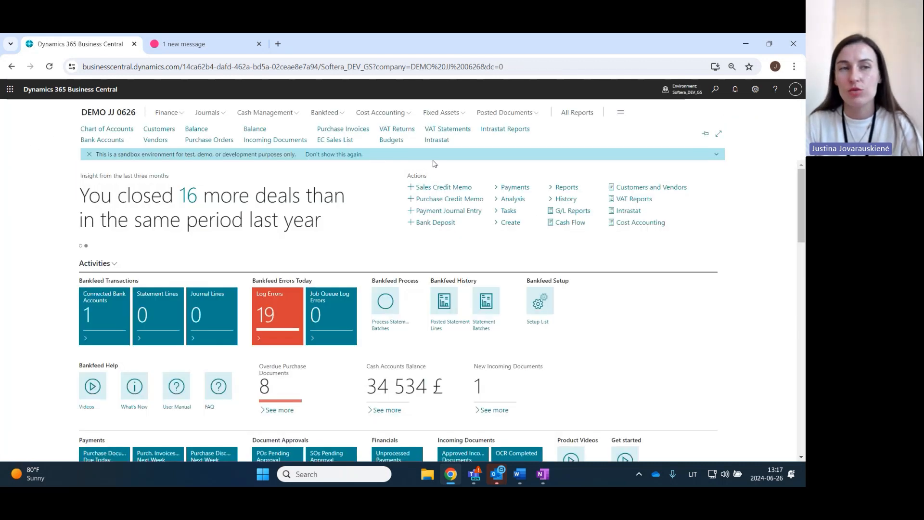
- Search for "bank acc rec" and open the Bank Account Reconciliations list
click(716, 89)
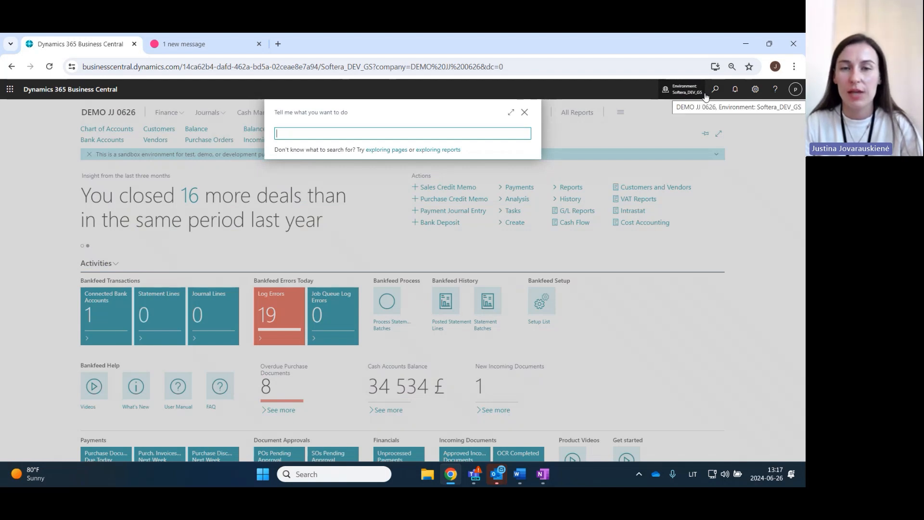
text(bank acc rec)
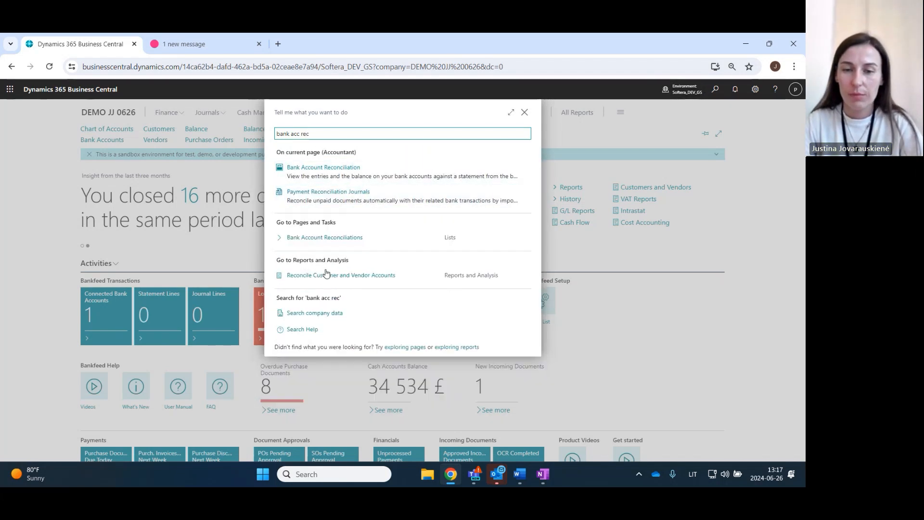
click(325, 237)
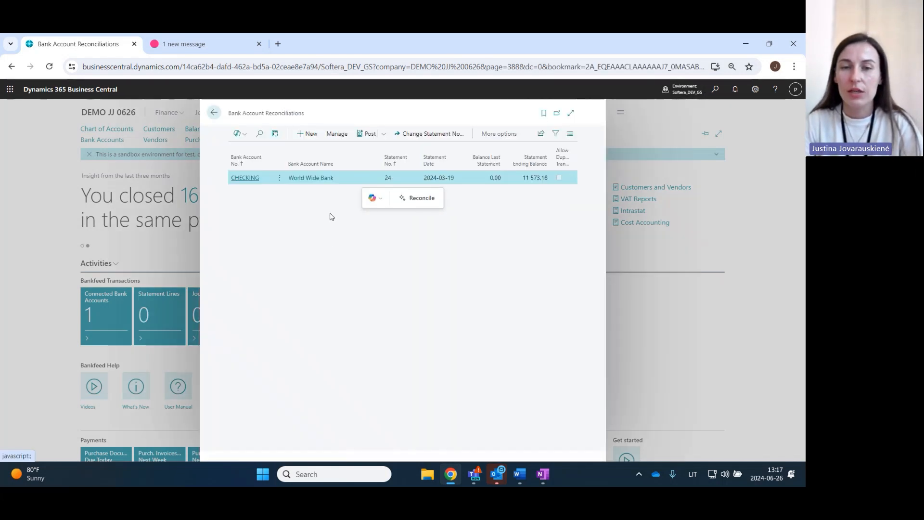
- Create a new bank account reconciliation for the BARCLAYS account with statement date 2024-06-30
click(307, 133)
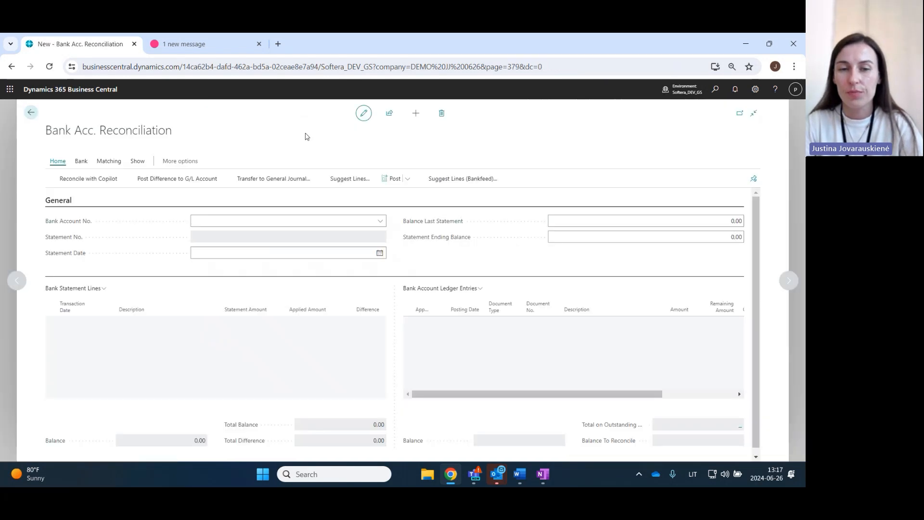
click(380, 233)
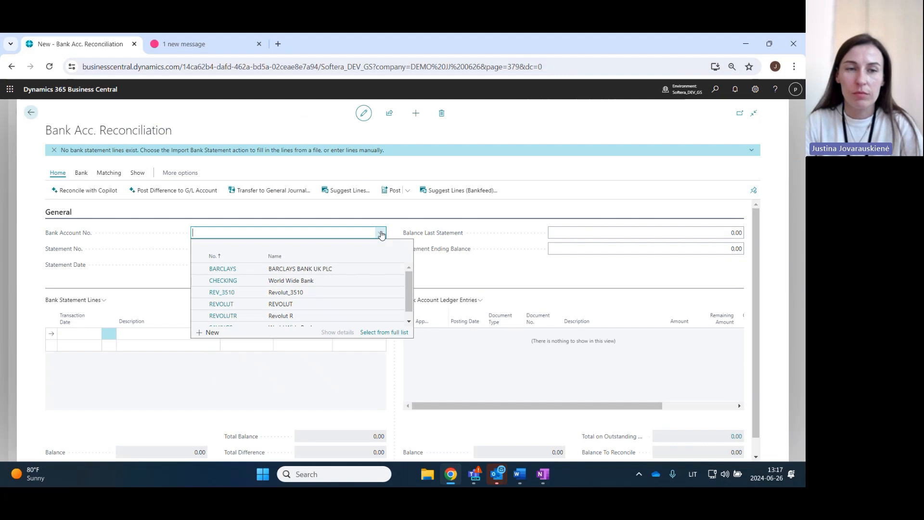
click(299, 273)
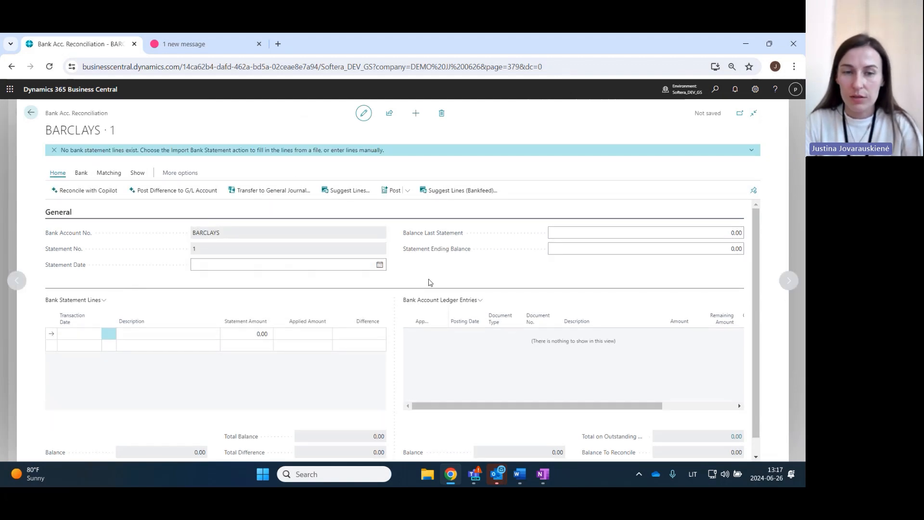
click(380, 265)
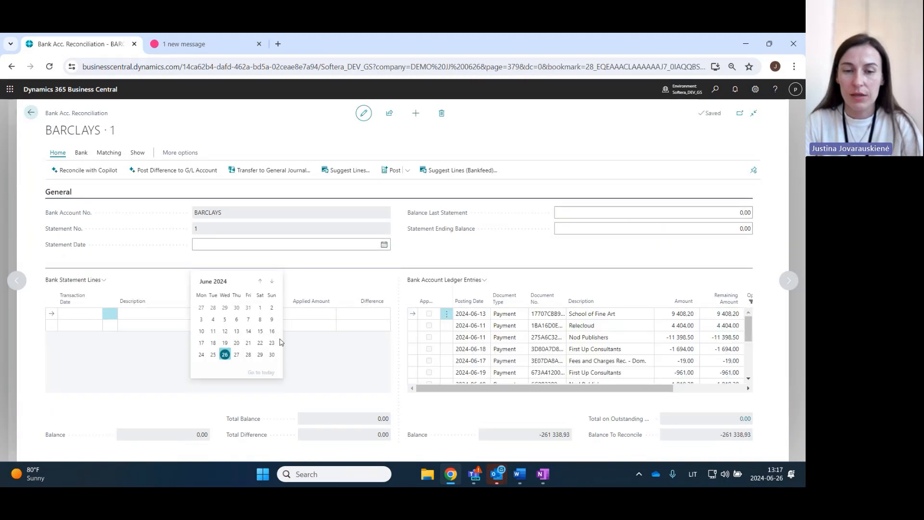
click(271, 355)
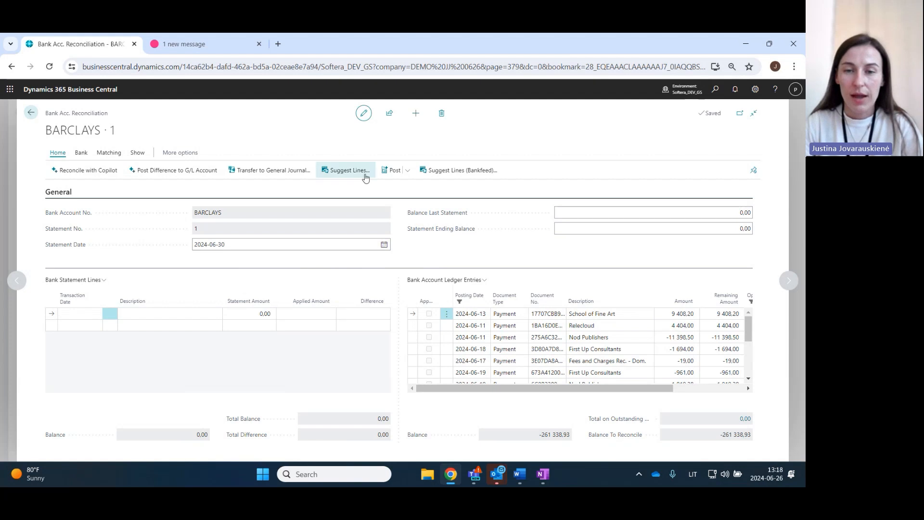
- Run Suggest Lines (Bankfeed) on the reconciliation for the period 2024-06-01 to 2024-06-30
click(463, 172)
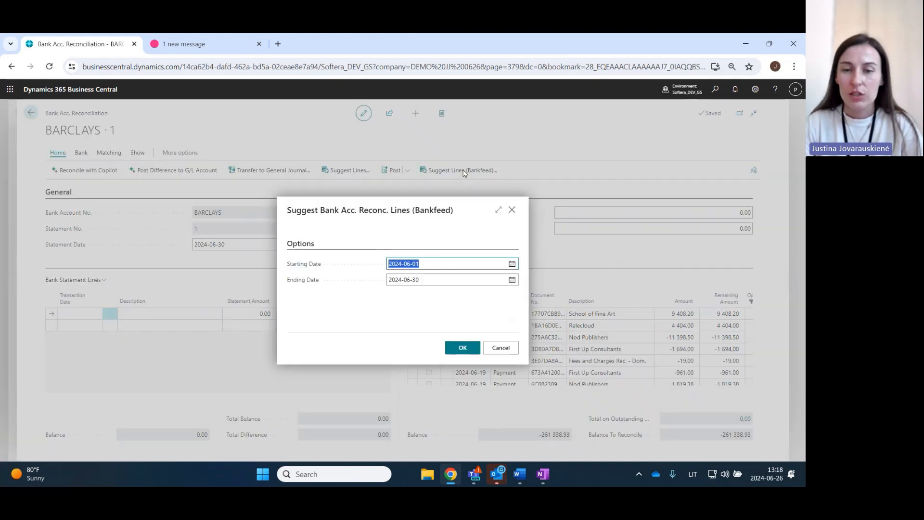
click(377, 315)
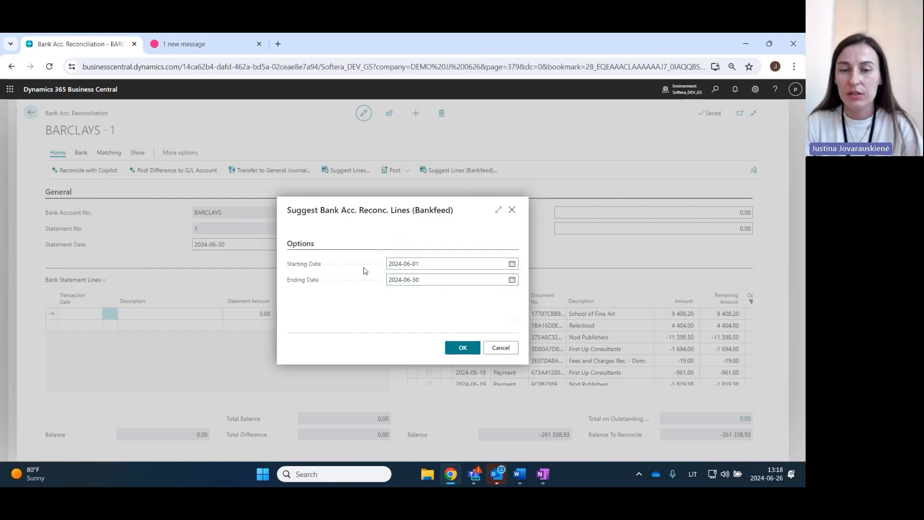
click(459, 350)
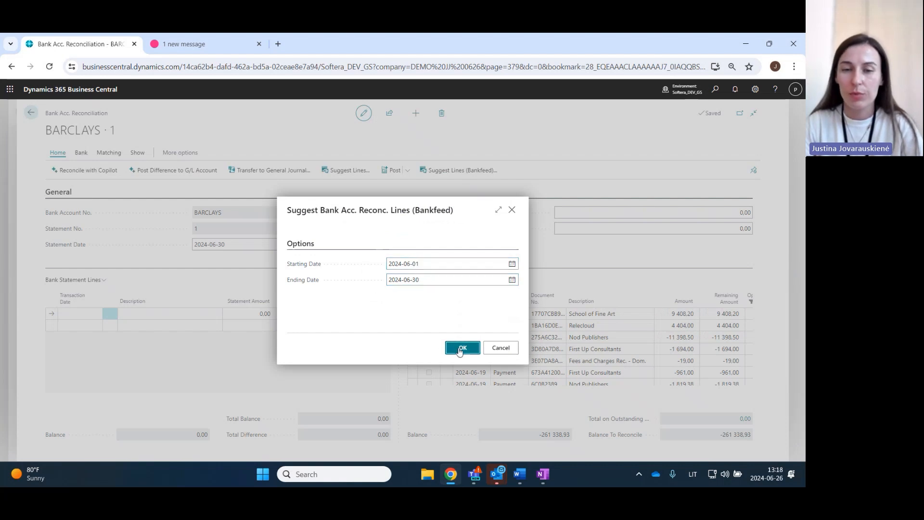
- Compare the suggested statement lines with the ledger entries and set the Statement Ending Balance to -261338,93
scroll(266, 355, up, 5)
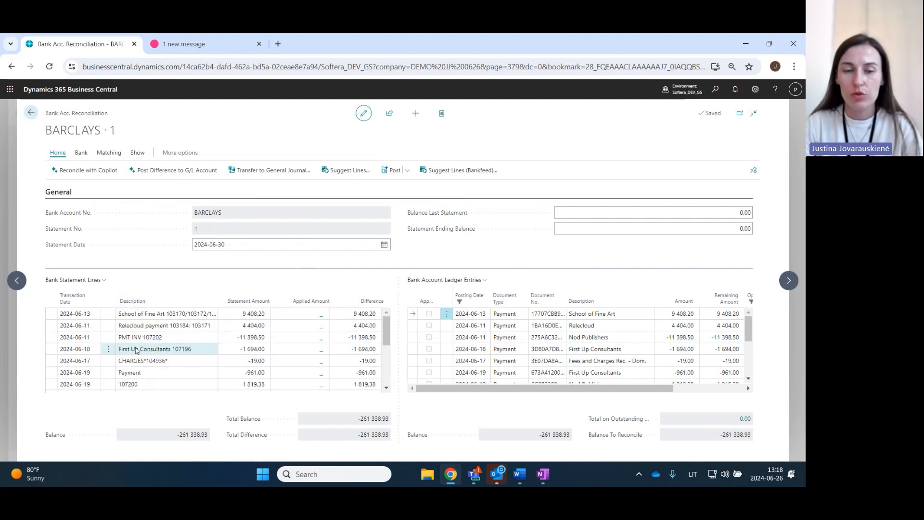
scroll(145, 343, down, 4)
scroll(149, 354, up, 4)
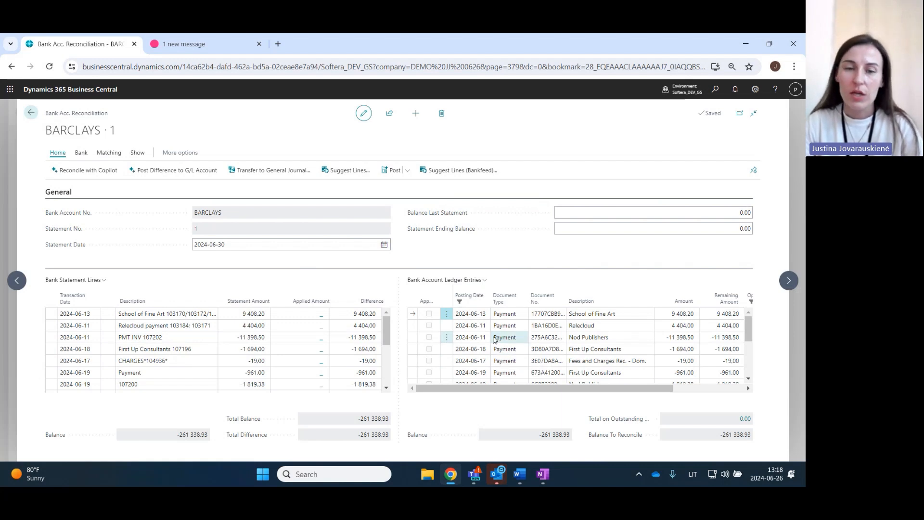
scroll(484, 338, down, 3)
scroll(485, 339, down, 1)
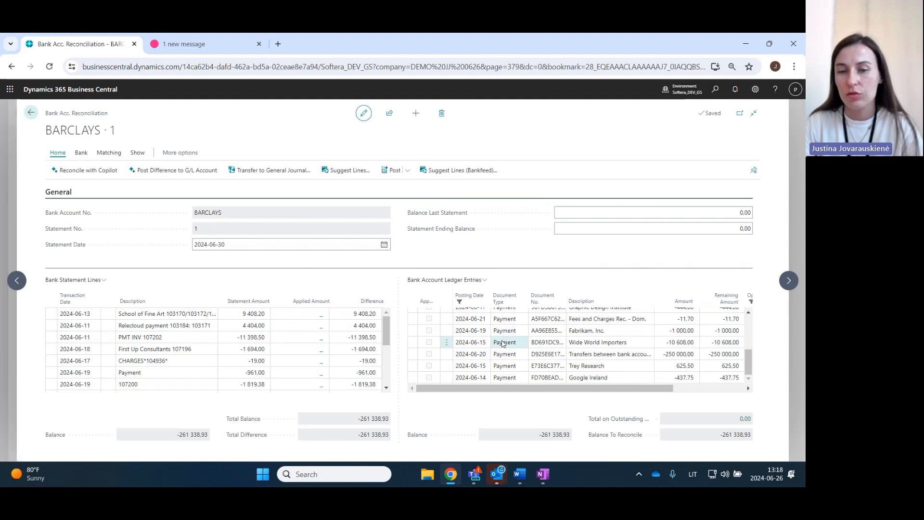
scroll(272, 336, down, 5)
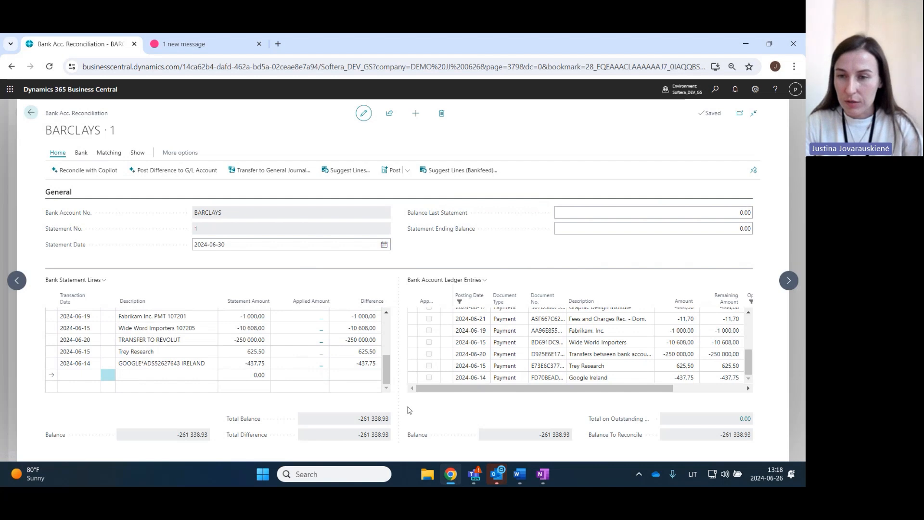
click(671, 229)
text(-261338,93)
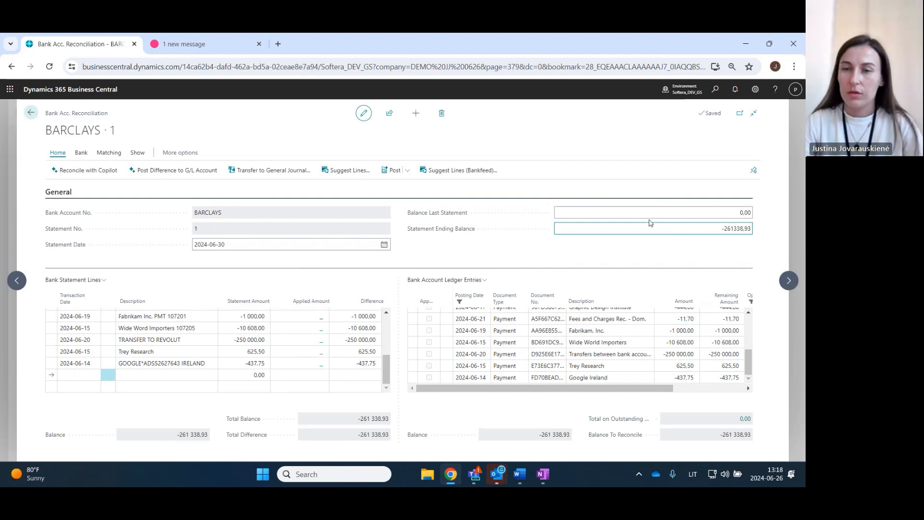
click(579, 115)
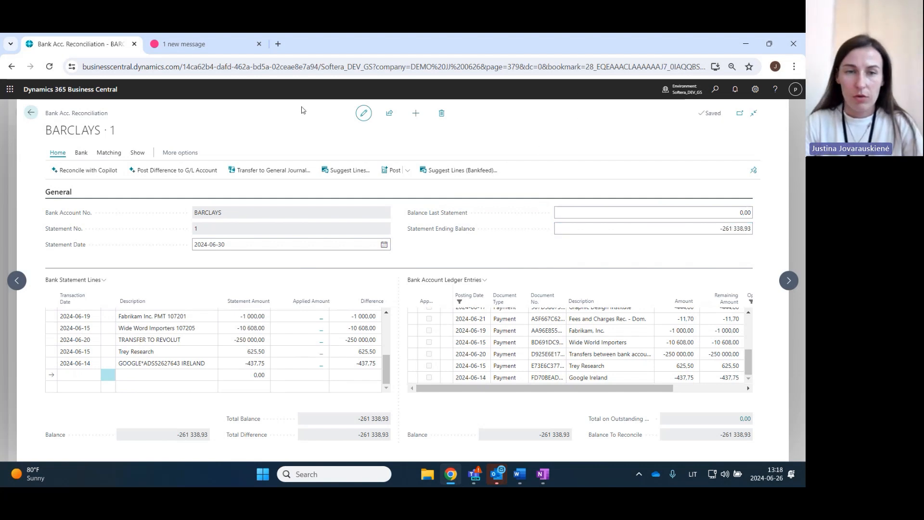
- Match the bank entries automatically with a transaction date tolerance of 2 days
click(109, 152)
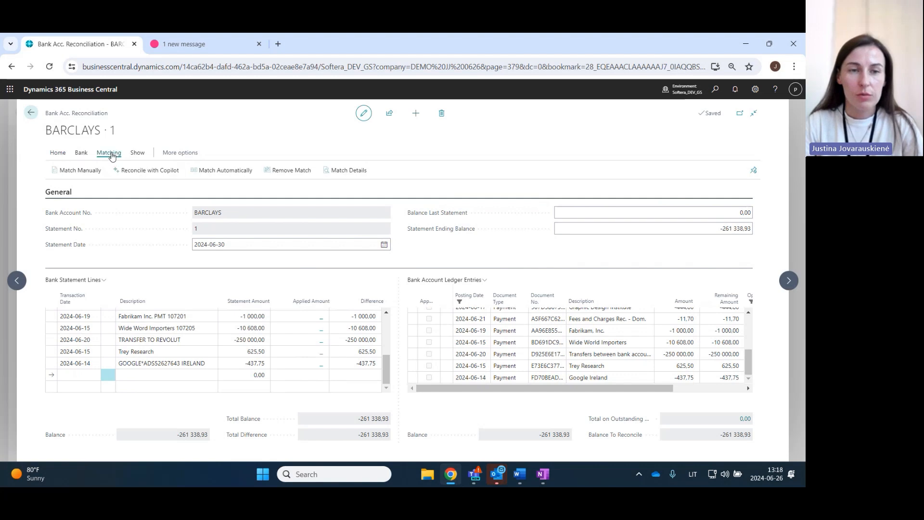
click(222, 169)
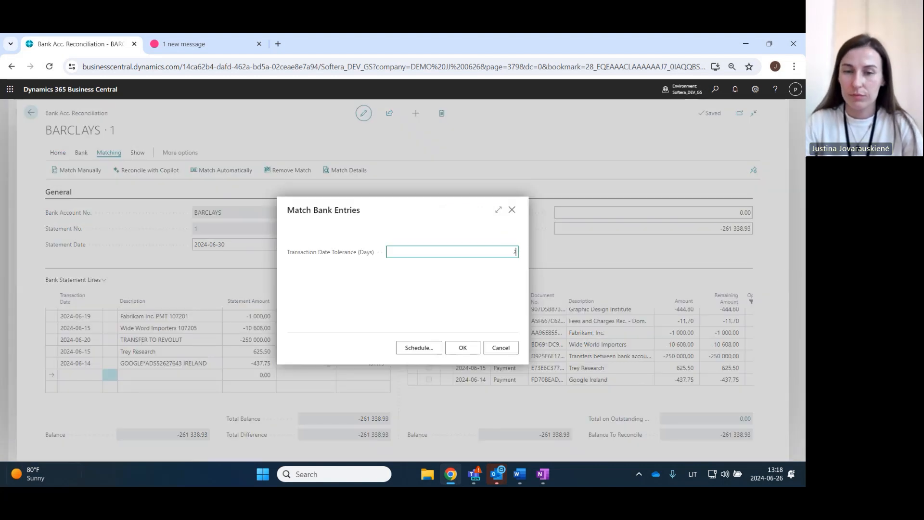
click(462, 347)
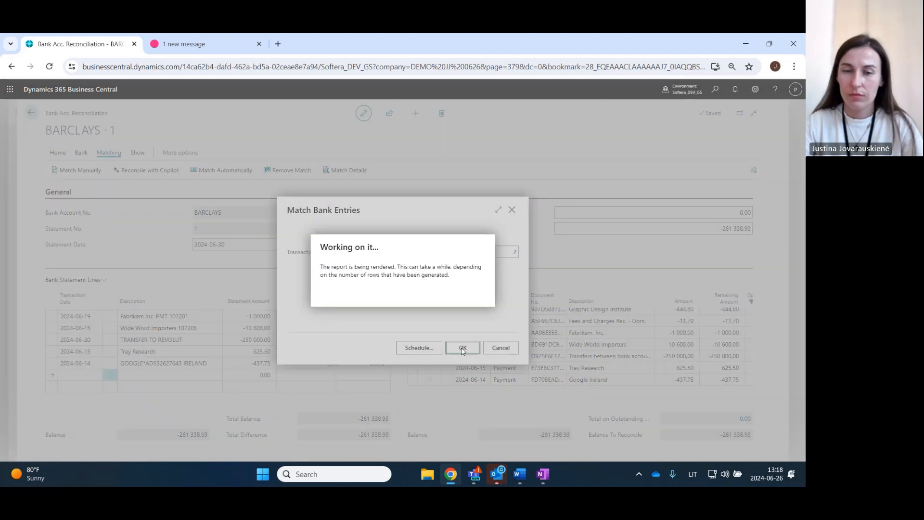
click(462, 303)
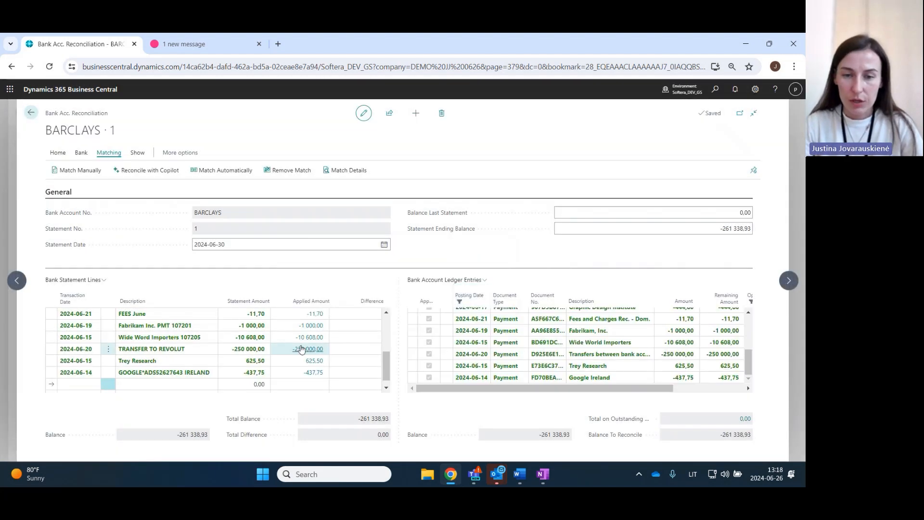
- Examine the applied amounts on the bank statement lines and the matching marks on the bank account ledger entries
scroll(300, 351, up, 1)
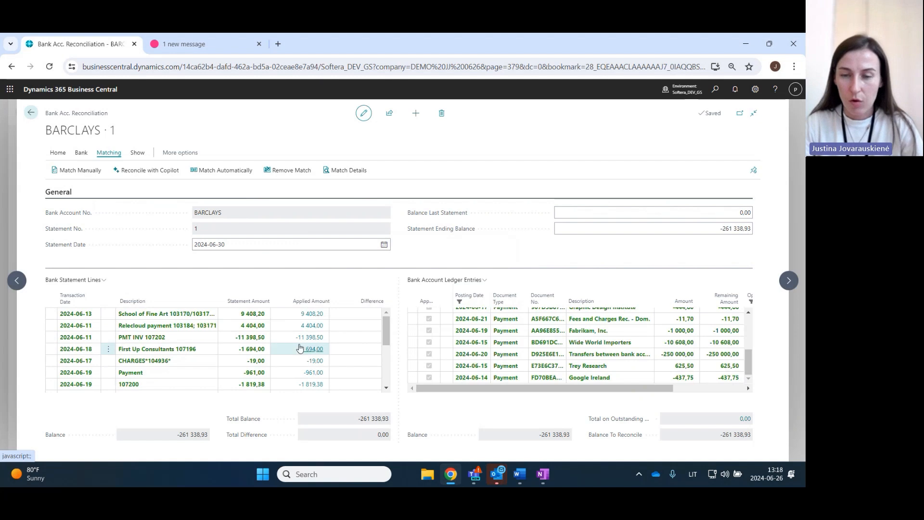
scroll(299, 348, down, 2)
scroll(299, 347, up, 5)
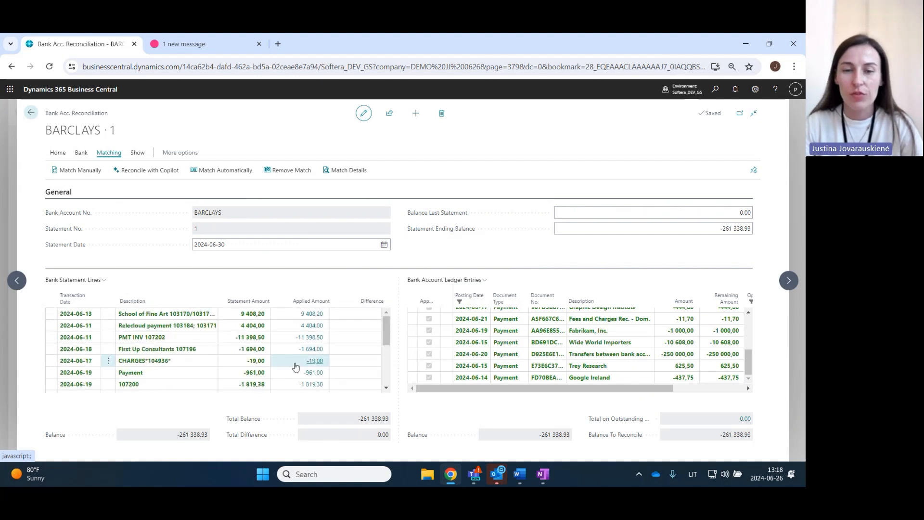
click(262, 339)
click(189, 348)
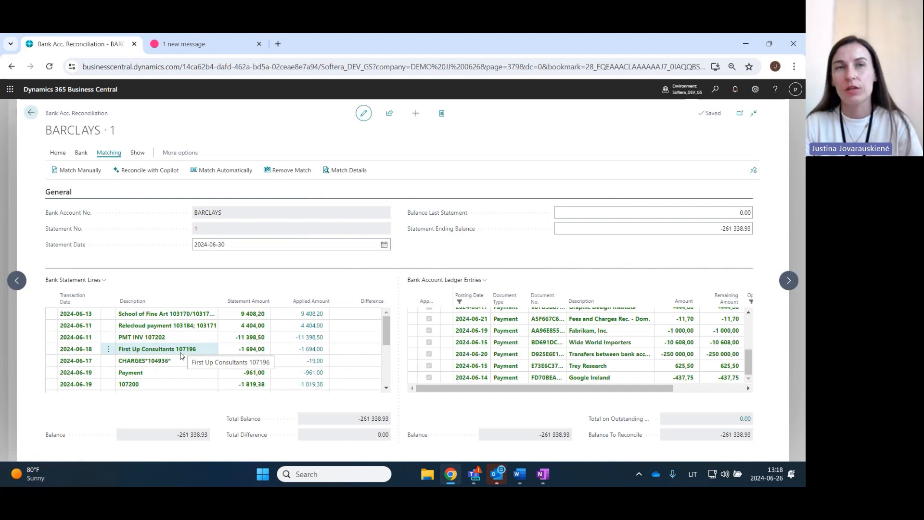
click(179, 358)
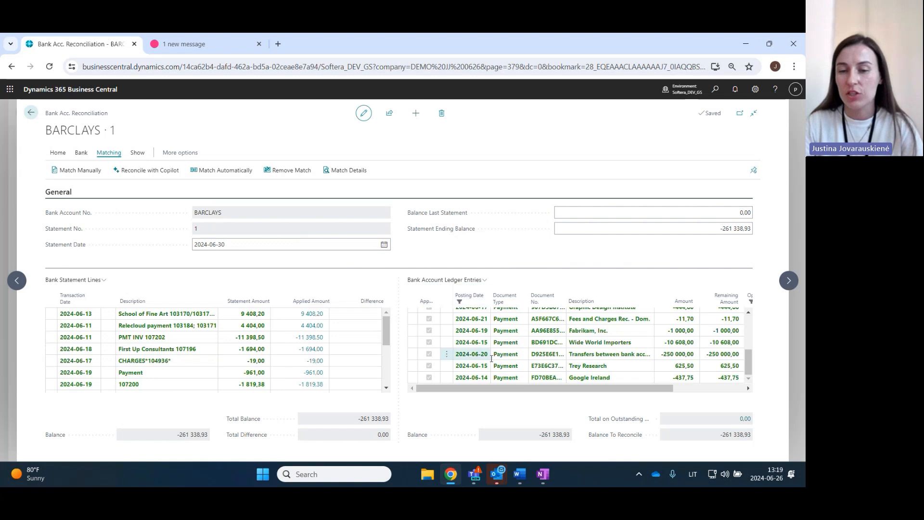
scroll(498, 355, up, 3)
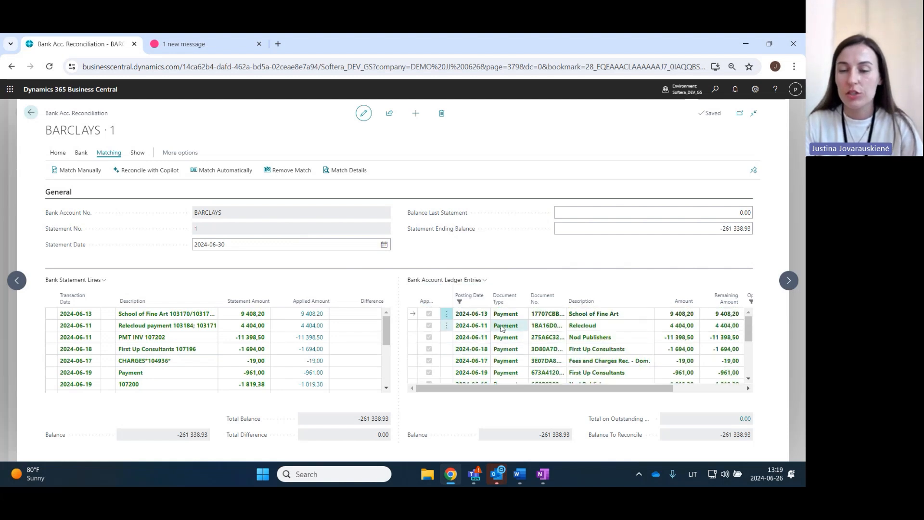
scroll(481, 344, down, 5)
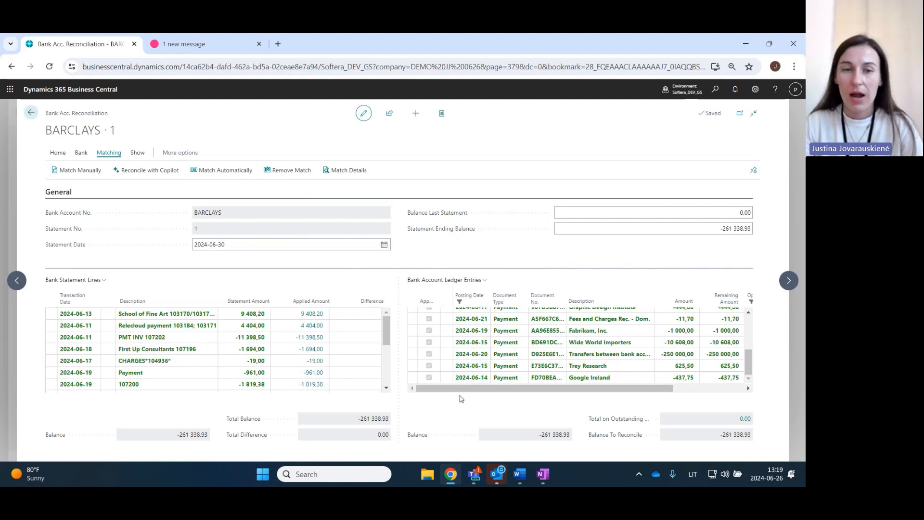
- Post the BARCLAYS bank account reconciliation and open the resulting bank account statement
click(81, 153)
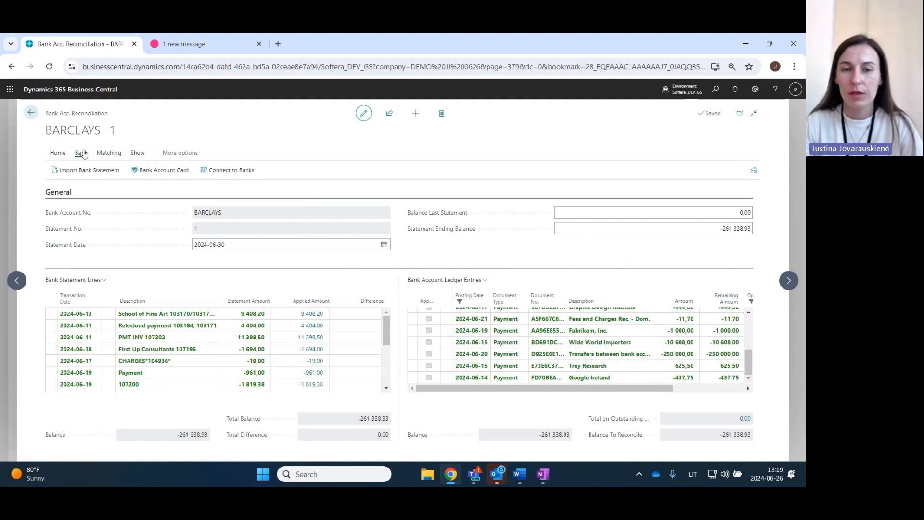
click(63, 152)
click(407, 171)
click(394, 185)
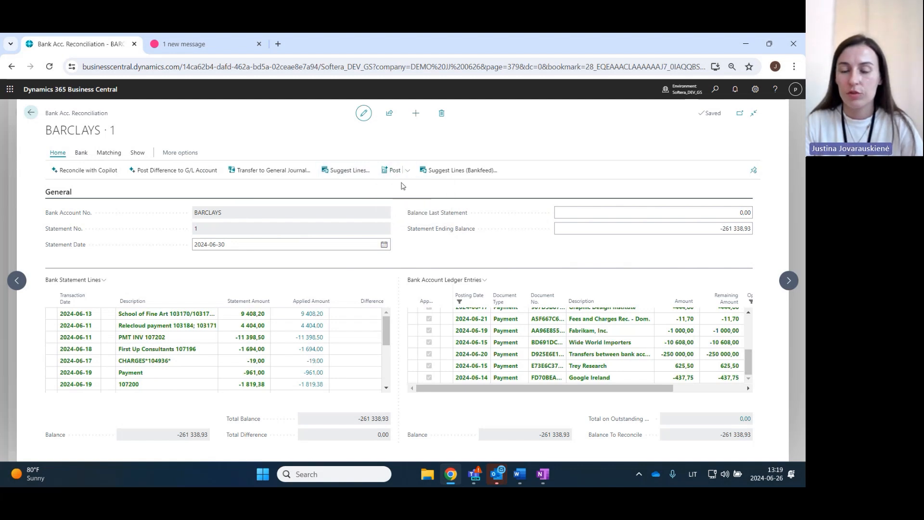
click(441, 302)
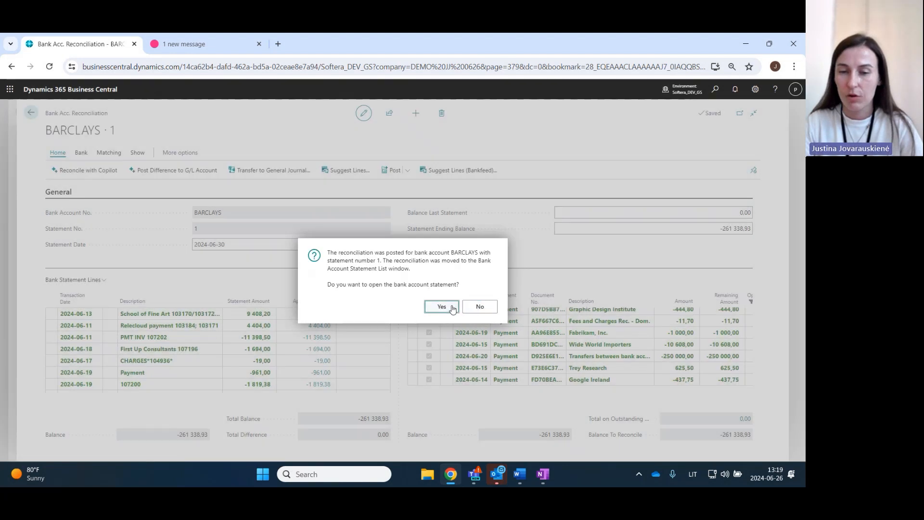
click(441, 306)
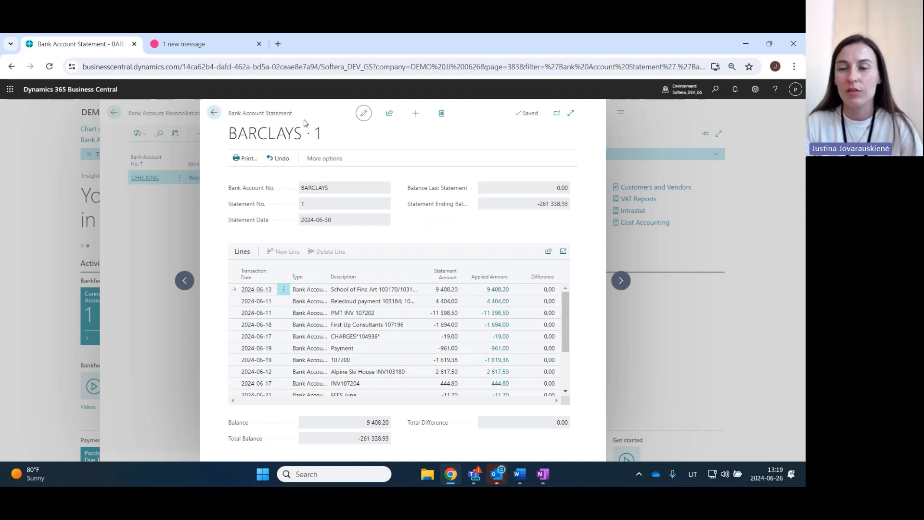
- Close the bank account statement and the reconciliations list to return to the home page
click(213, 112)
click(214, 113)
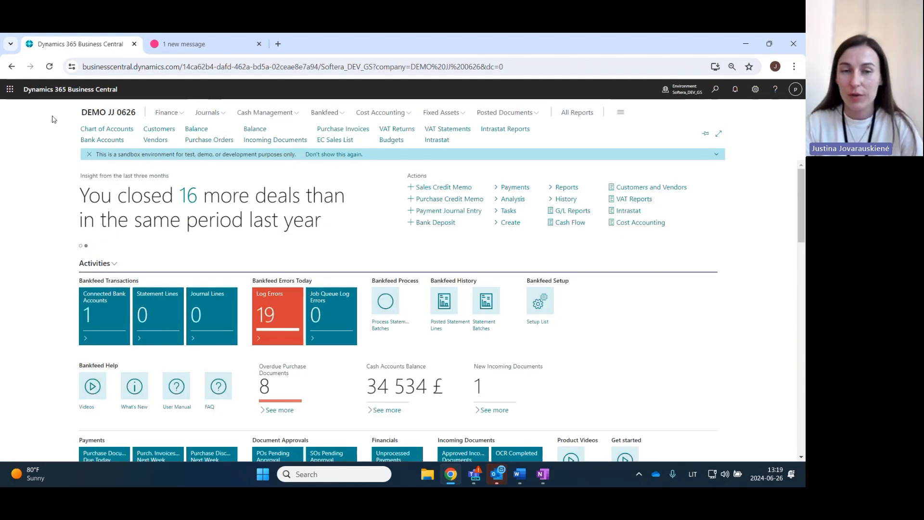
mouse_move(474, 473)
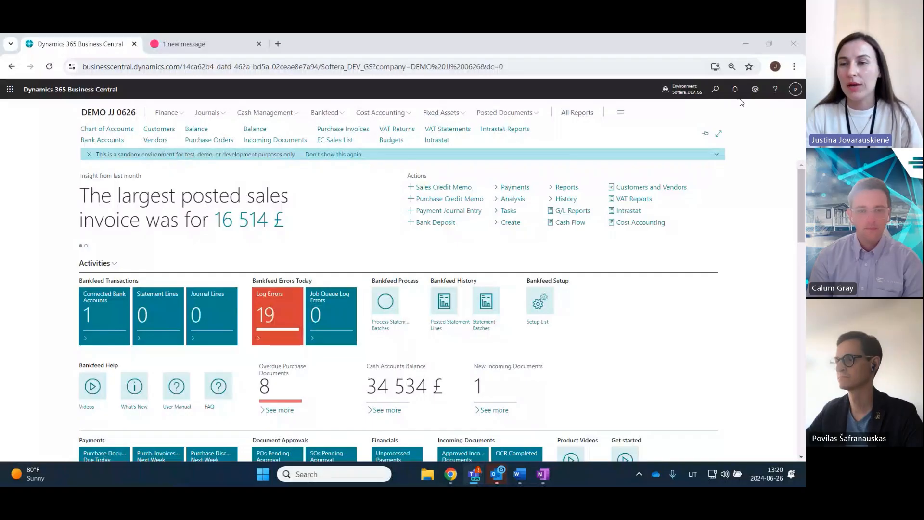
click(754, 89)
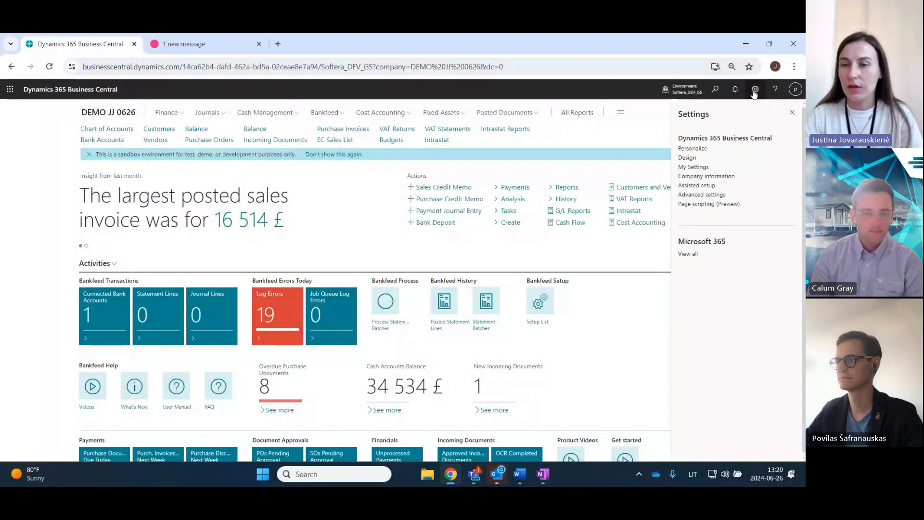
click(701, 186)
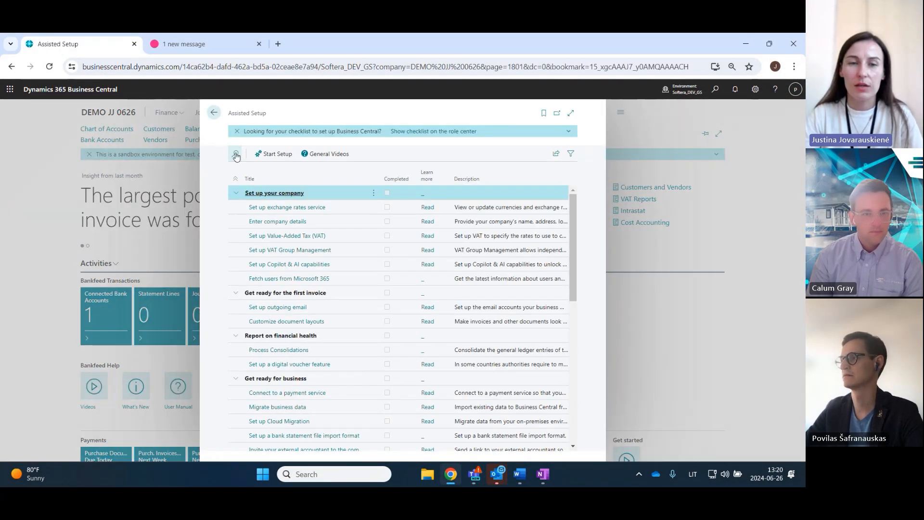
click(233, 154)
text(bank)
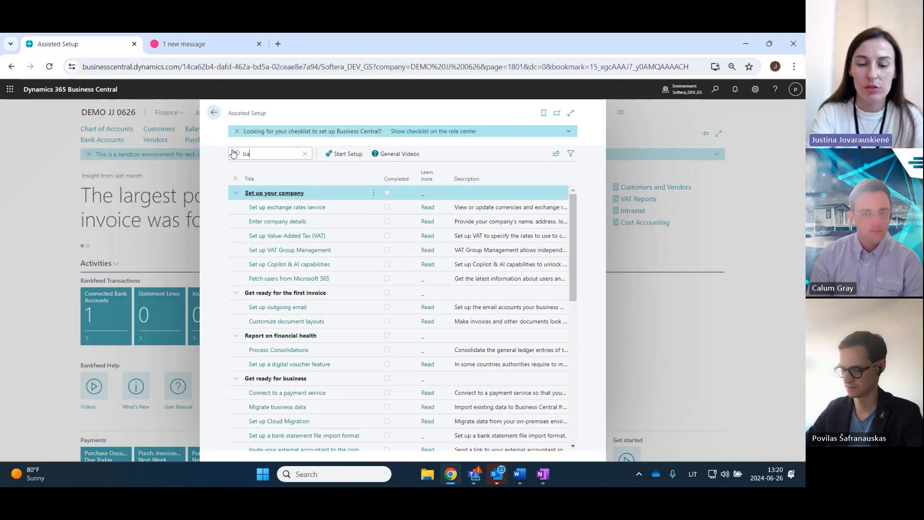
click(214, 117)
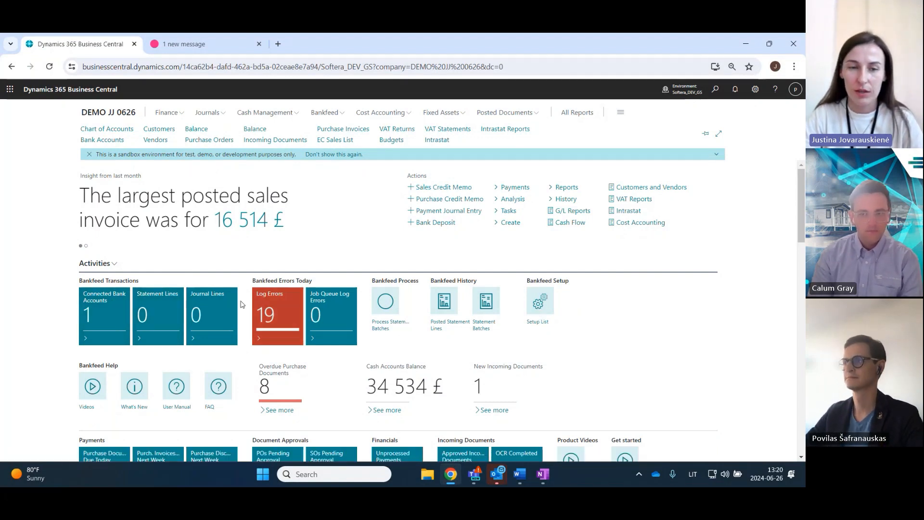
- Start the Set up Bankfeed Connection wizard from the Bankfeed Setup List and proceed to the bank selection page
click(539, 302)
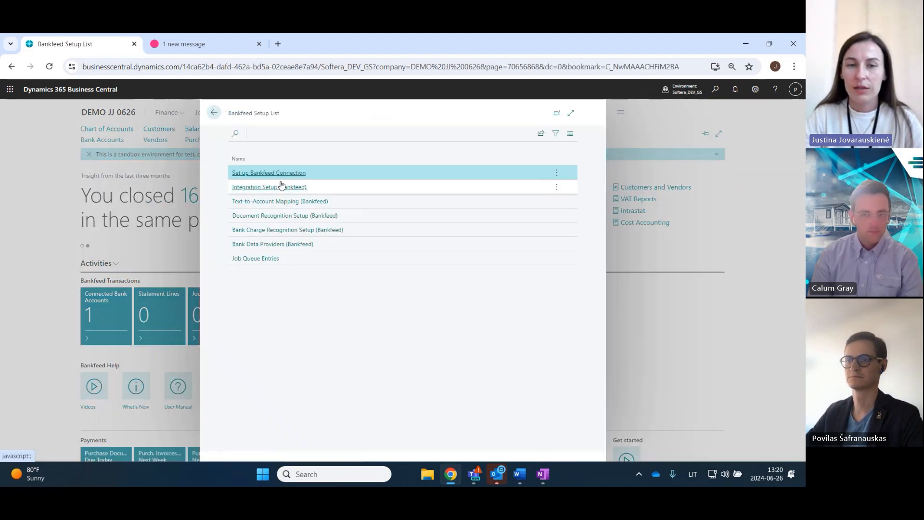
click(257, 174)
click(456, 378)
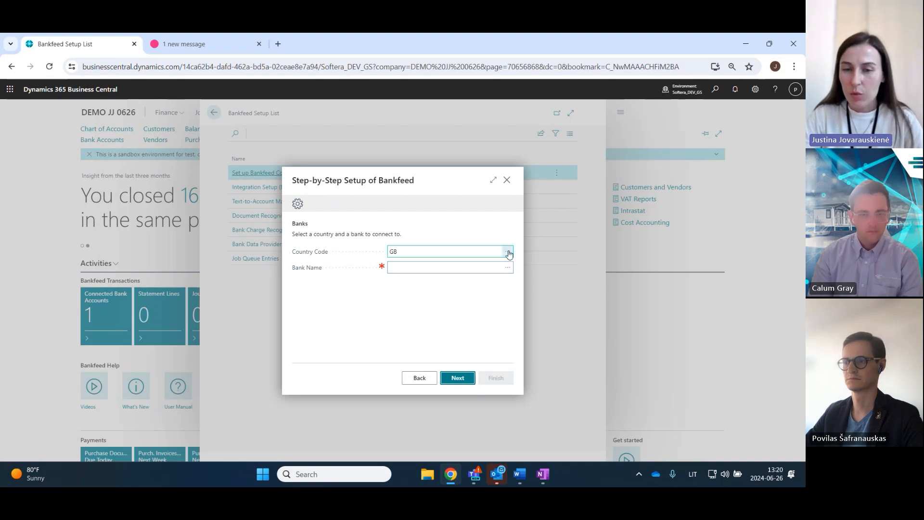
- Find Lithuania among the Bankfeed countries and set it as the connection's country
click(509, 253)
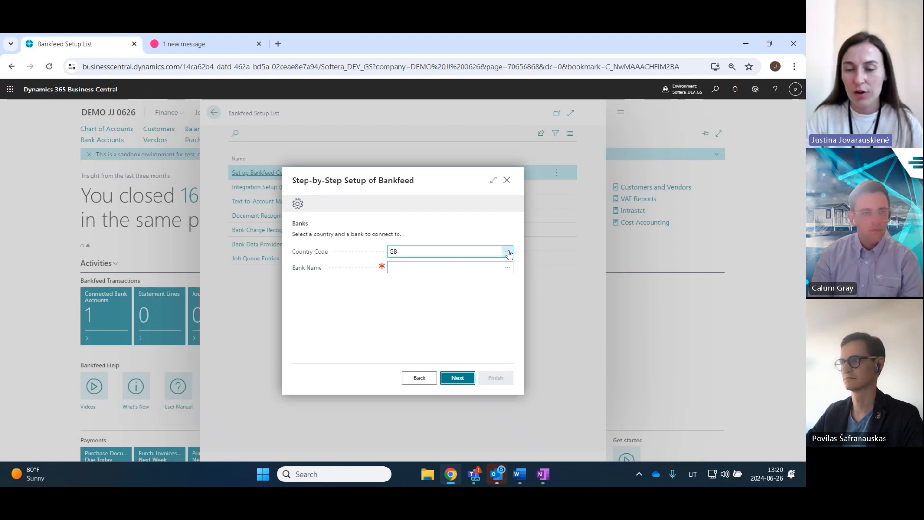
click(323, 171)
text(lit)
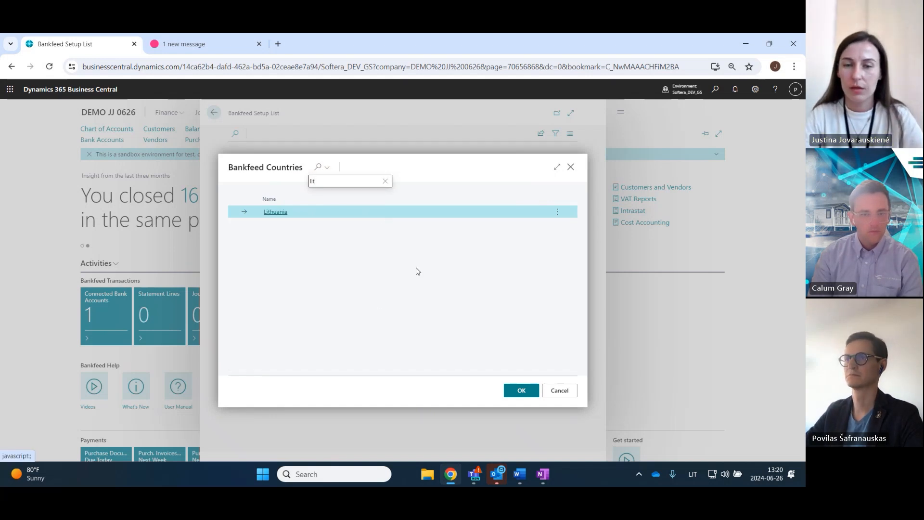
click(525, 391)
- Choose Revolut as the bank to connect and continue to the connection parameters
click(506, 272)
click(506, 267)
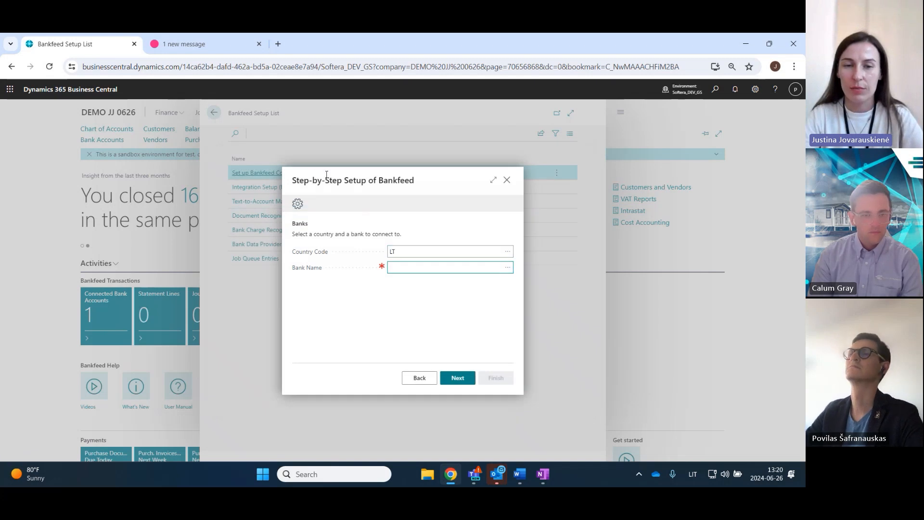
click(314, 168)
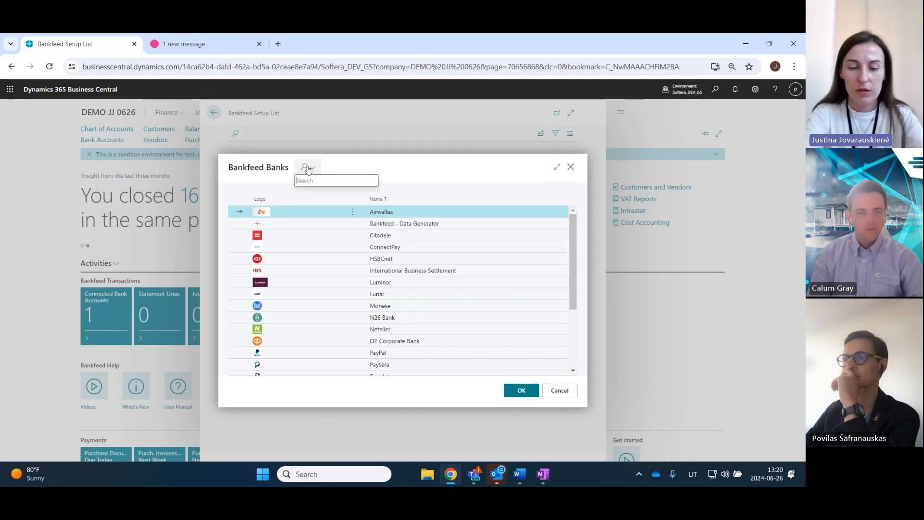
text(rev)
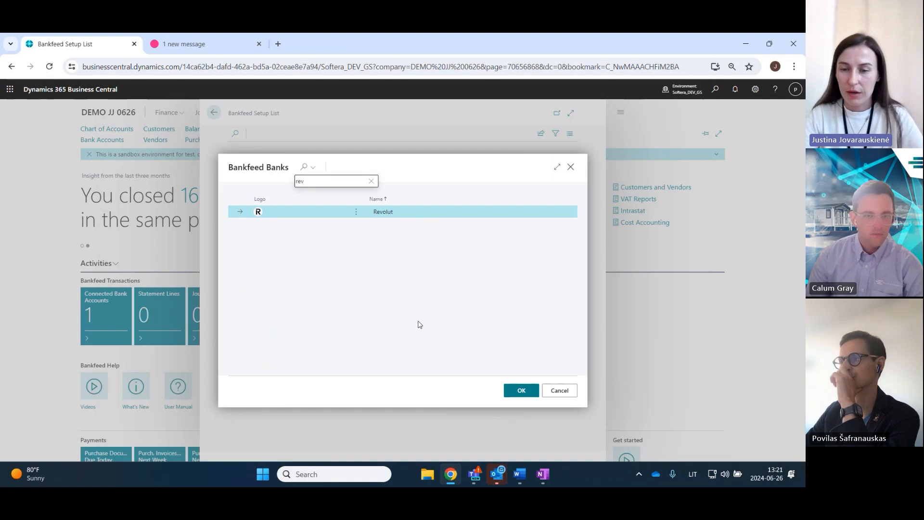
click(521, 390)
click(461, 378)
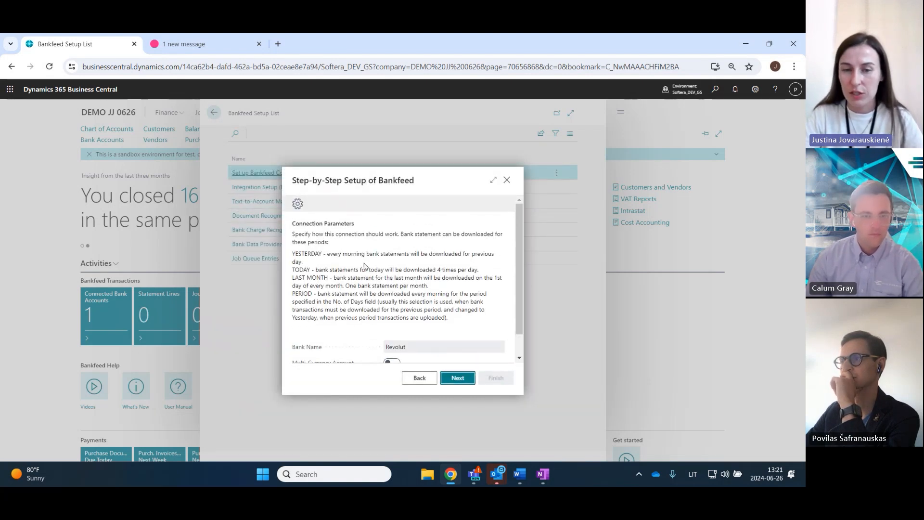
scroll(367, 269, down, 1)
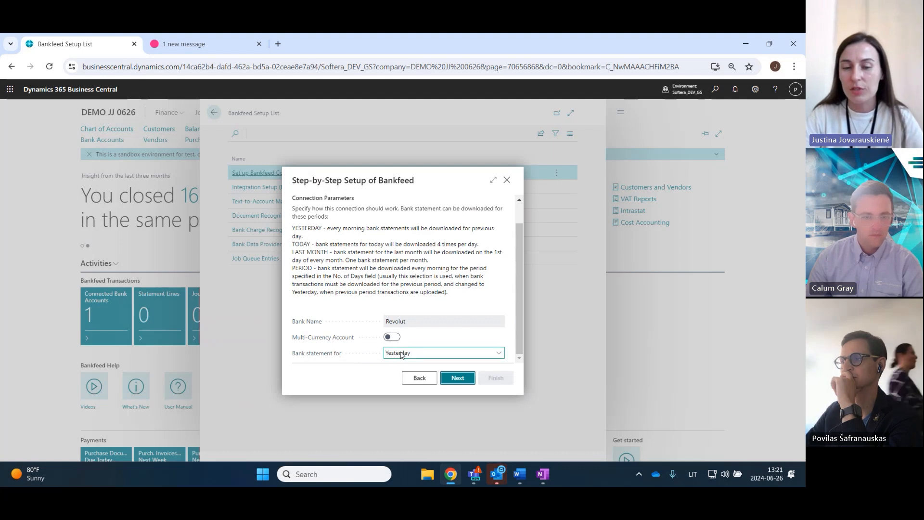
- Set the Revolut connection to download bank statements for Today and review the description of that option
click(407, 355)
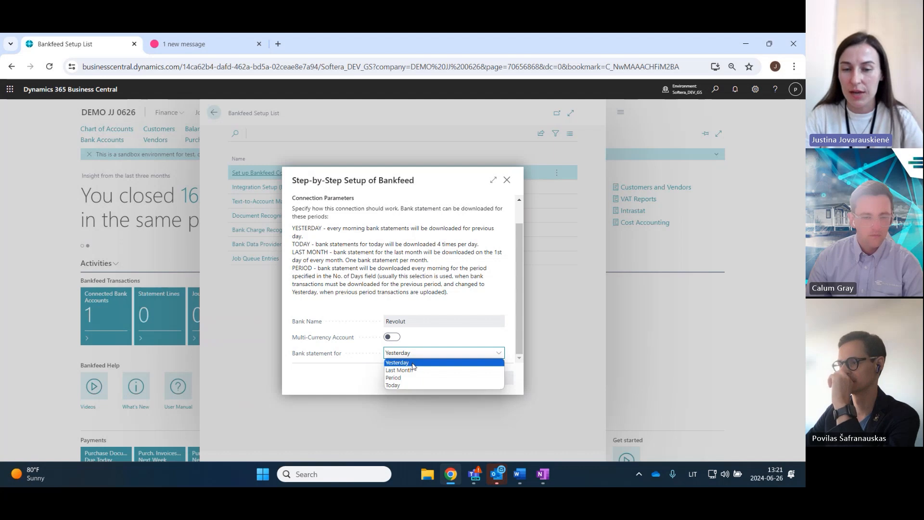
click(403, 386)
click(433, 304)
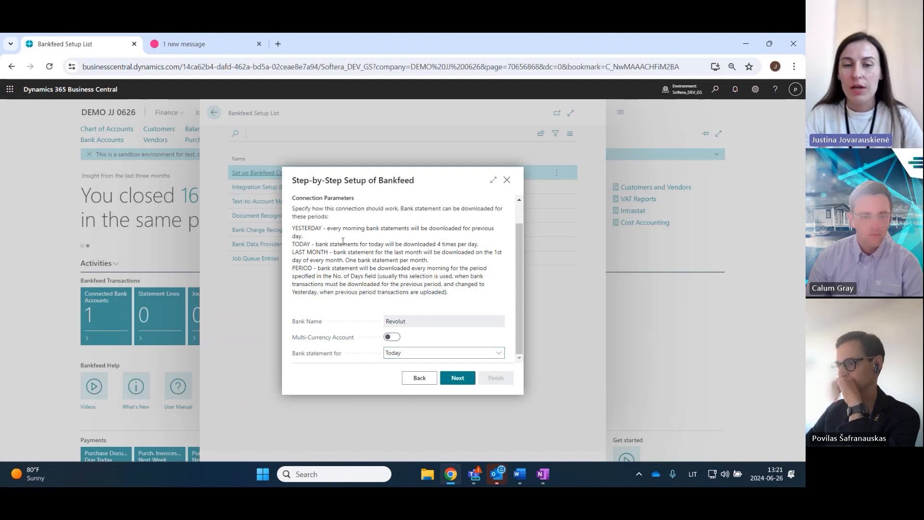
drag(330, 244, 490, 247)
click(491, 251)
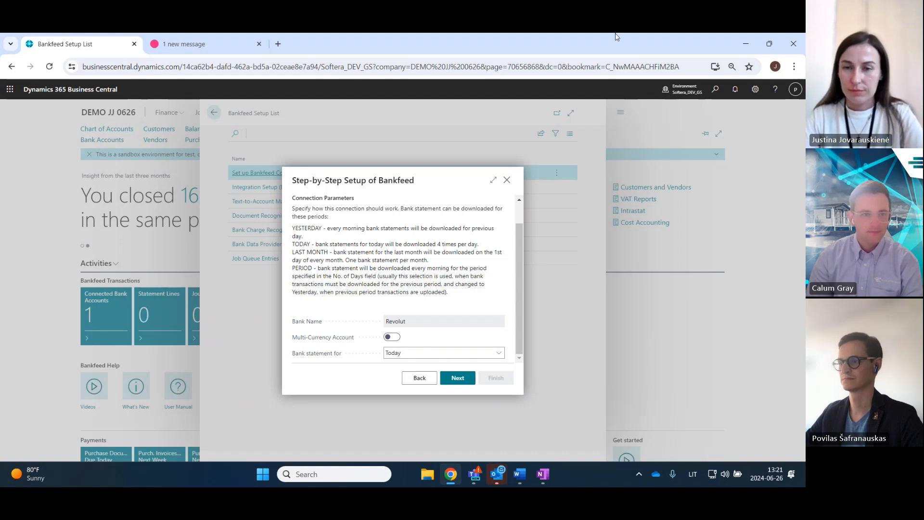
- Exit the Bankfeed connection wizard without finishing it and close the Bankfeed Setup List to return to the home page
click(506, 182)
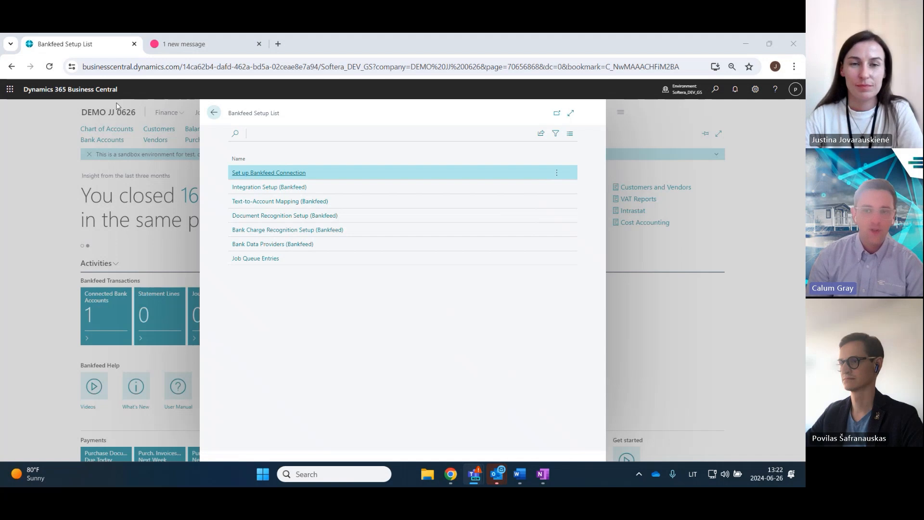
click(214, 112)
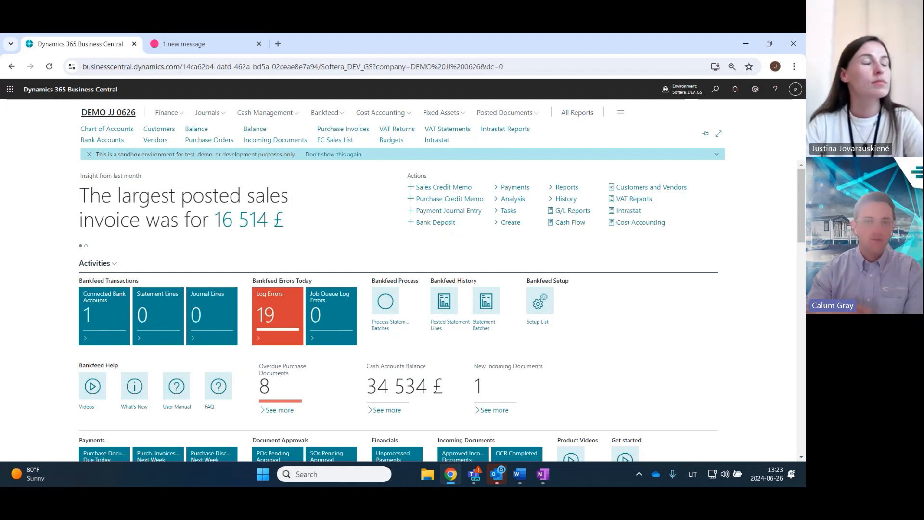
key(alt+Tab)
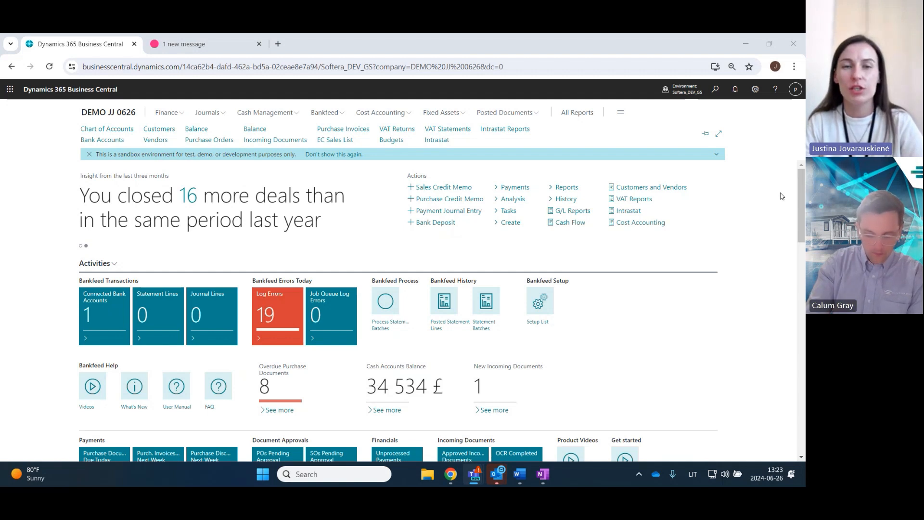
click(759, 243)
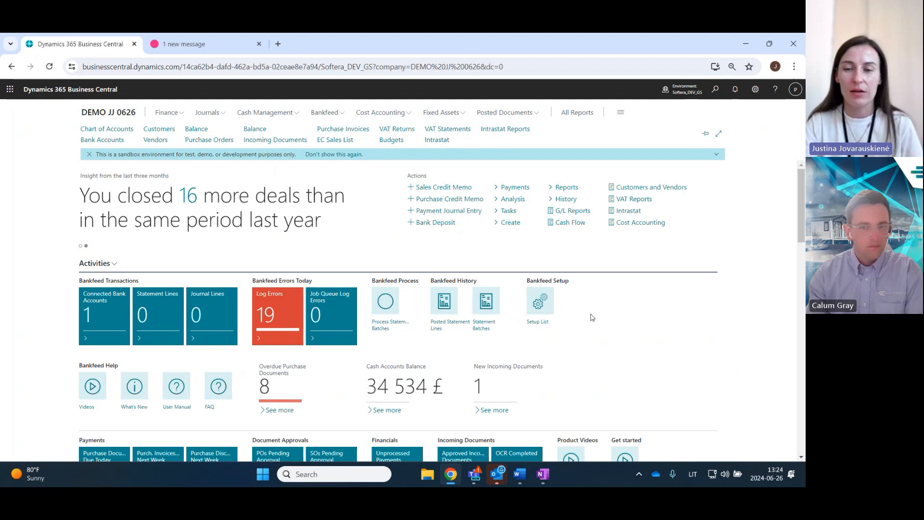
click(543, 314)
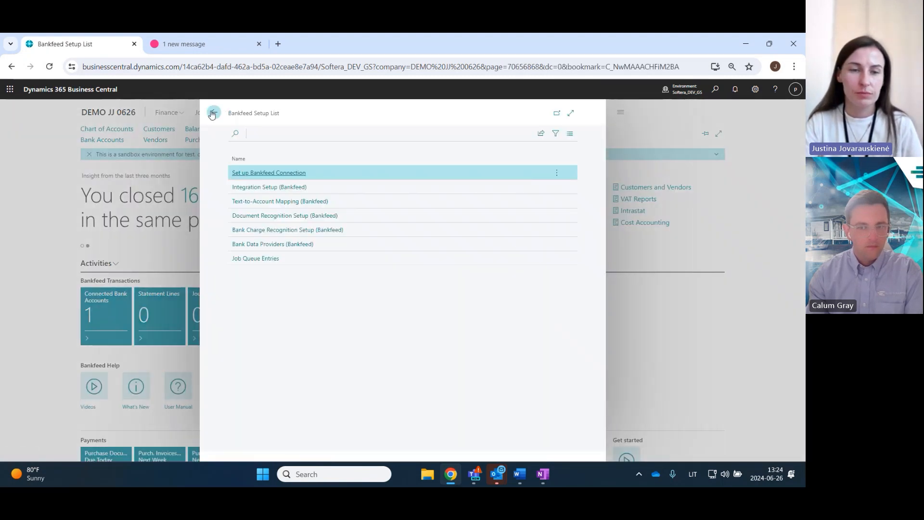
click(212, 113)
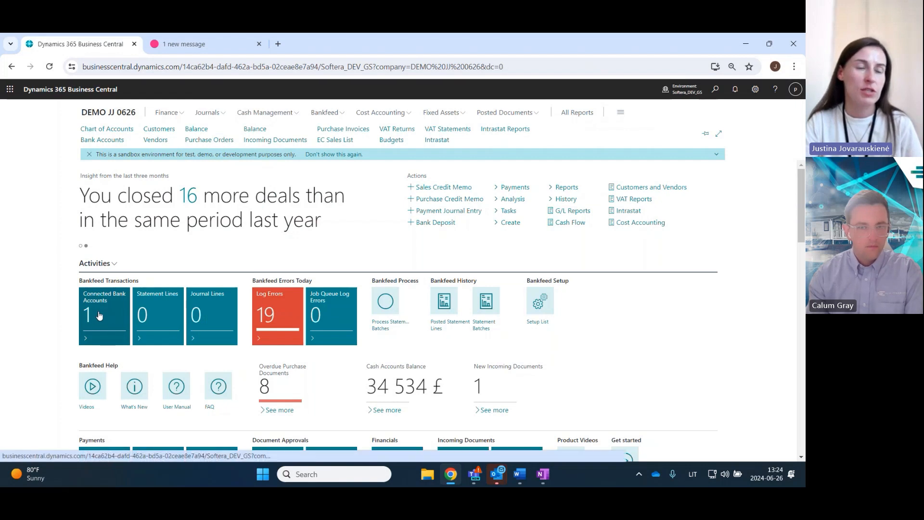
- Start reconnecting the connected Revolut bank account with bank statements for Today and proceed to the GoCardless permission page
click(99, 316)
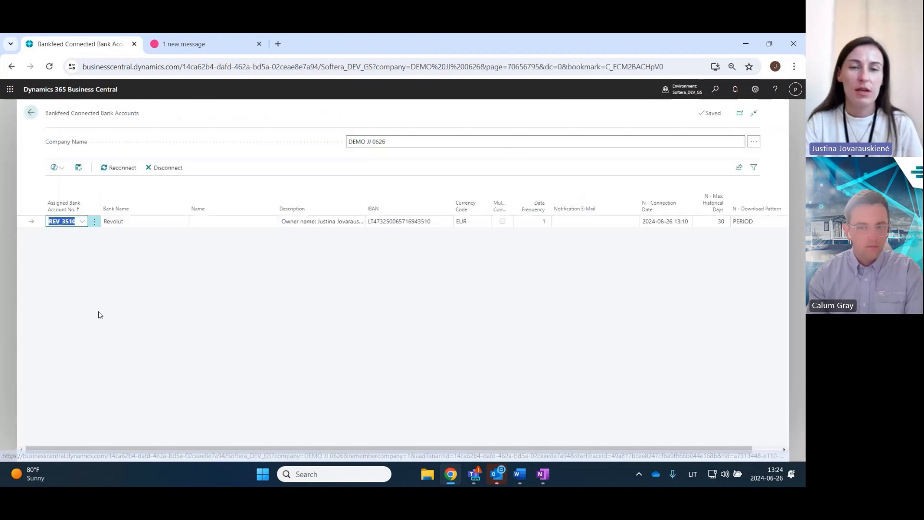
click(123, 169)
scroll(448, 305, down, 2)
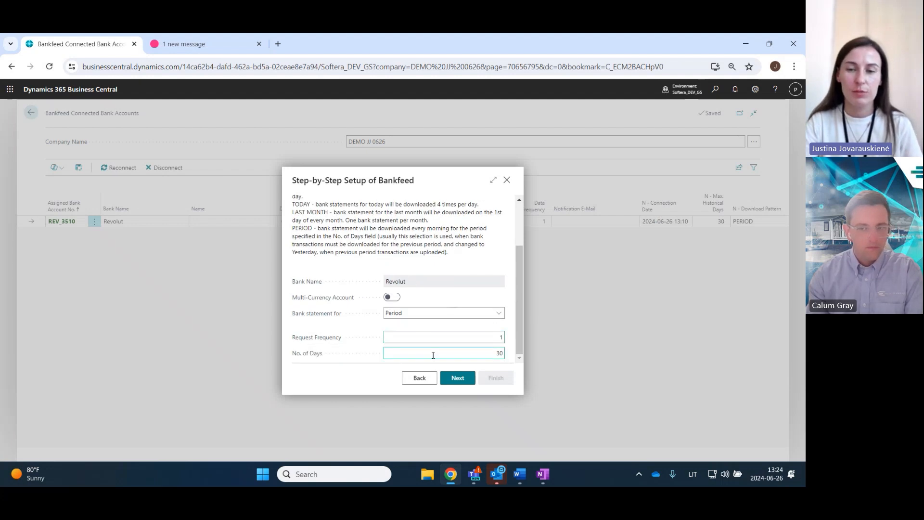
click(426, 313)
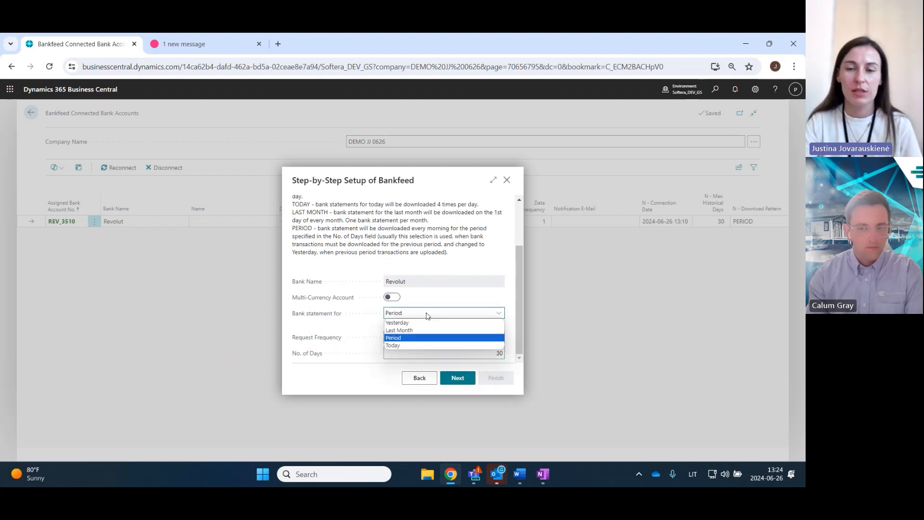
click(397, 346)
click(458, 378)
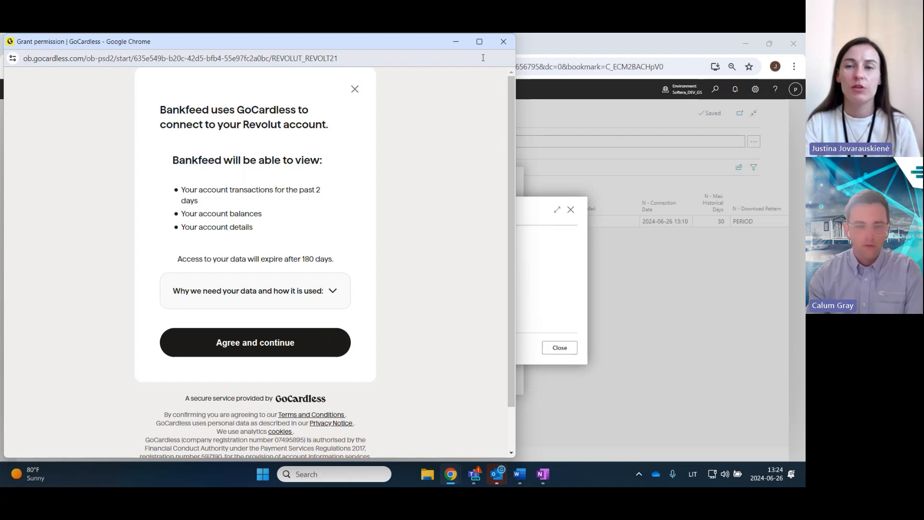
- Abandon the Revolut reconnection by closing the GoCardless window and the setup wizard, and leave the connected bank accounts list
click(503, 42)
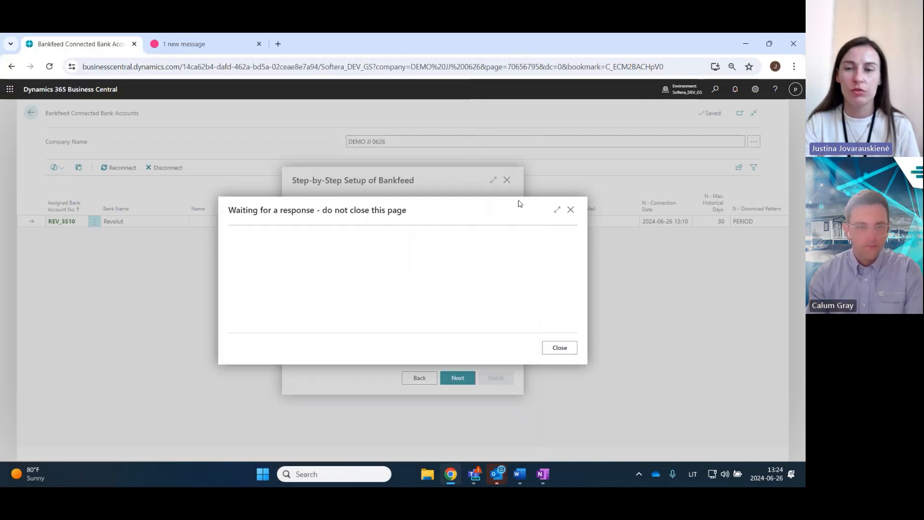
click(567, 212)
click(473, 311)
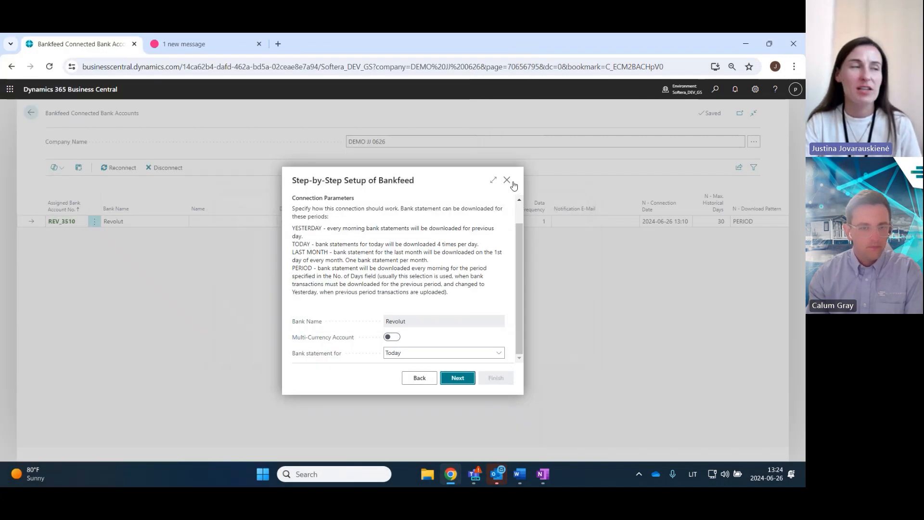
click(507, 180)
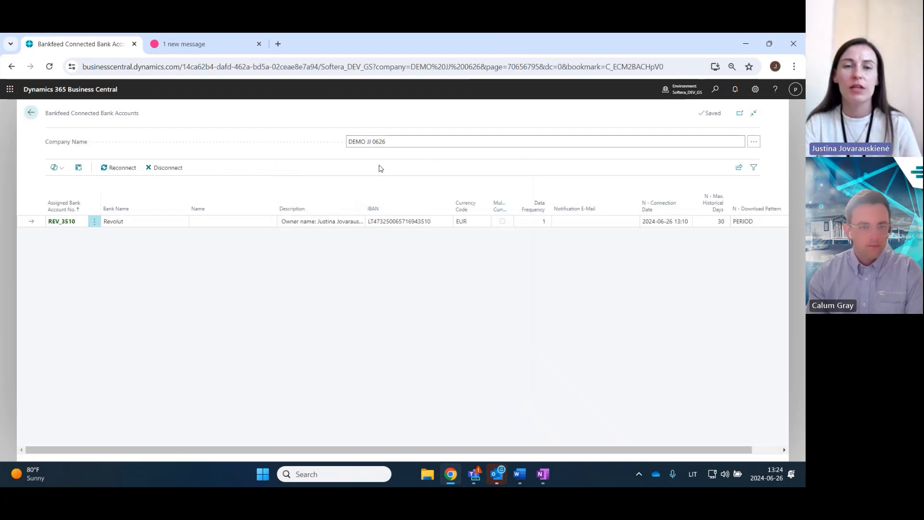
click(30, 114)
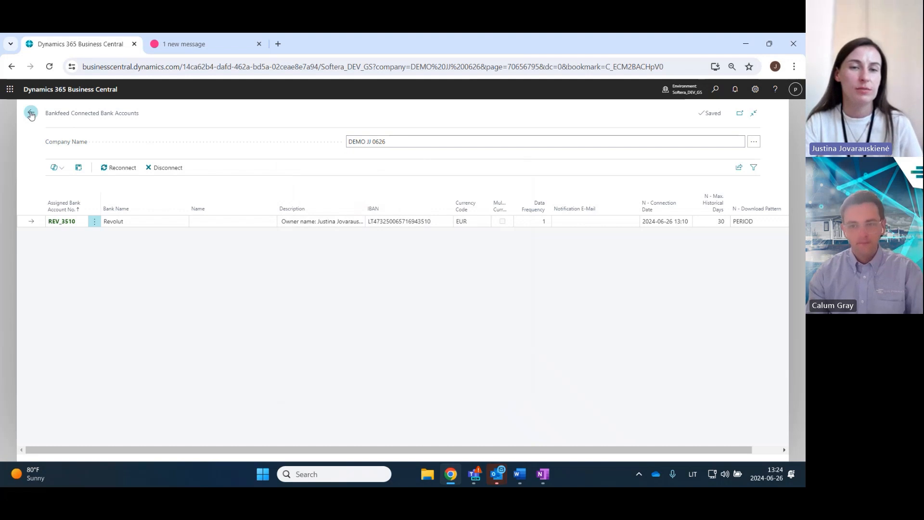